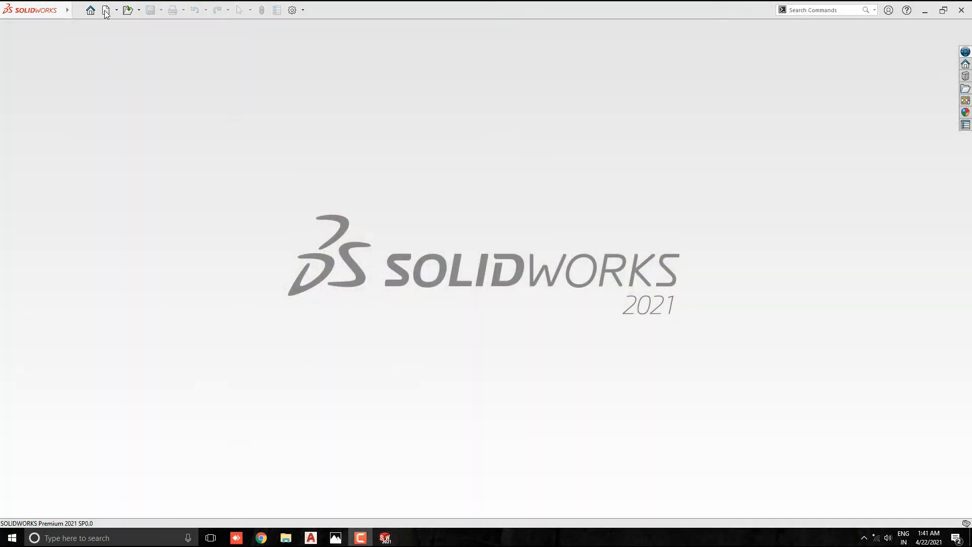
Create a new part and start a sketch on the Right Plane
click(105, 10)
double_click(471, 233)
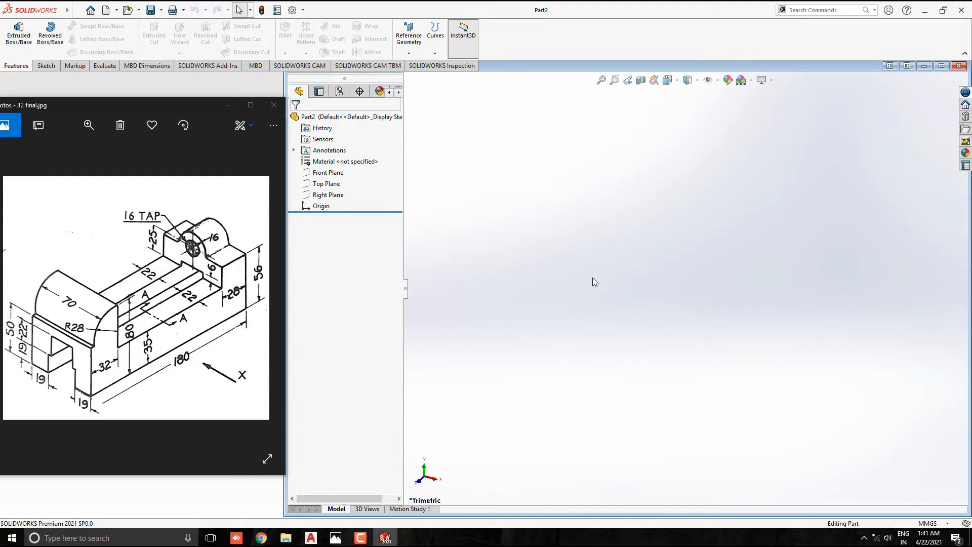
click(328, 195)
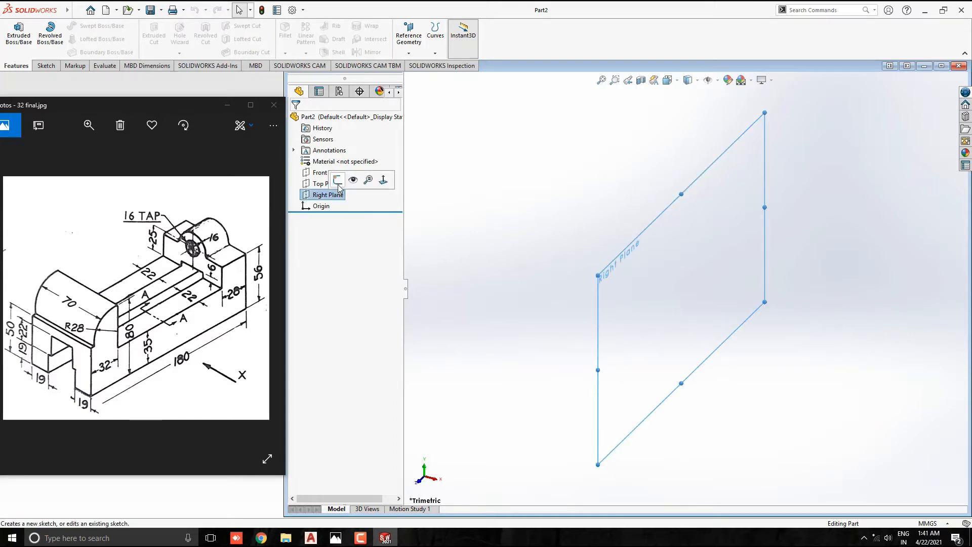
click(336, 184)
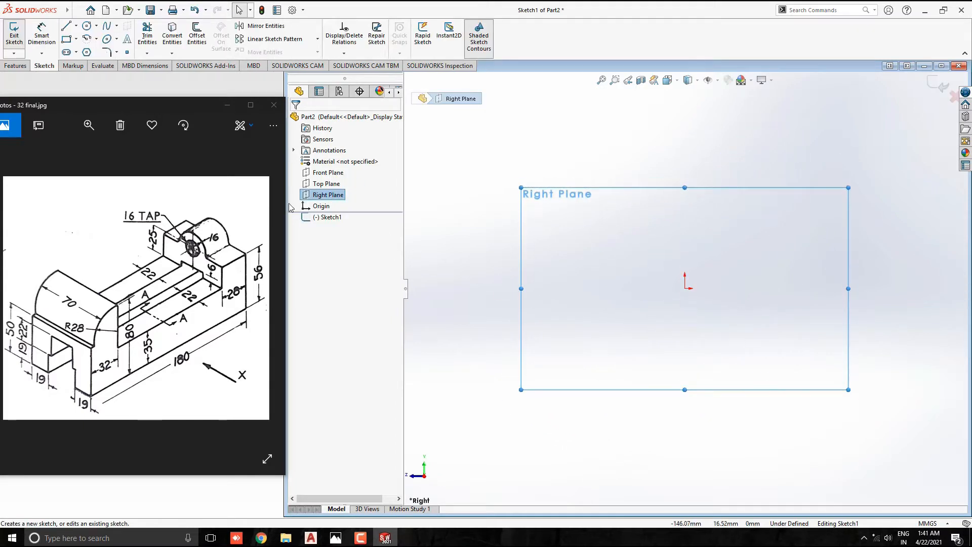
Sketch a corner rectangle from the origin, 35 mm high and 180 mm long, for the base profile
click(66, 39)
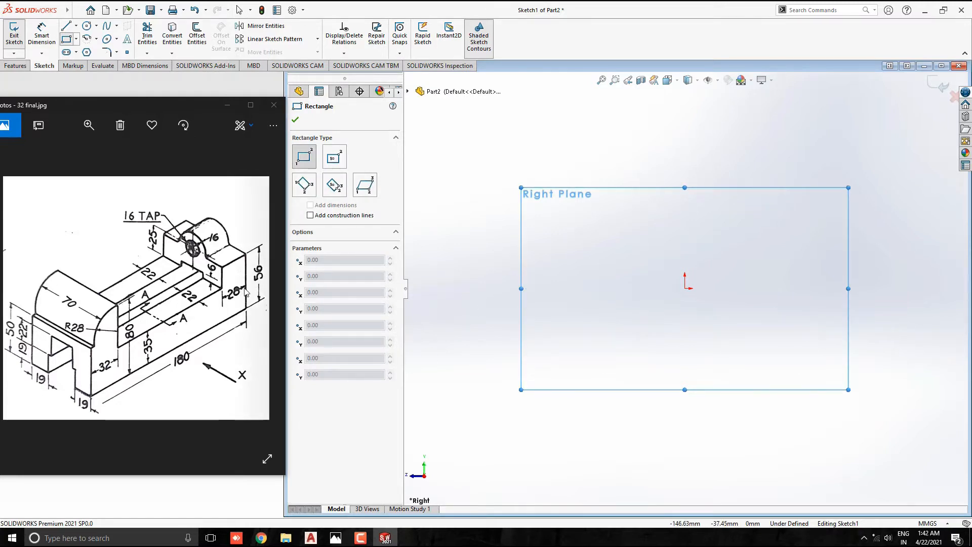
scroll(799, 299, down, 4)
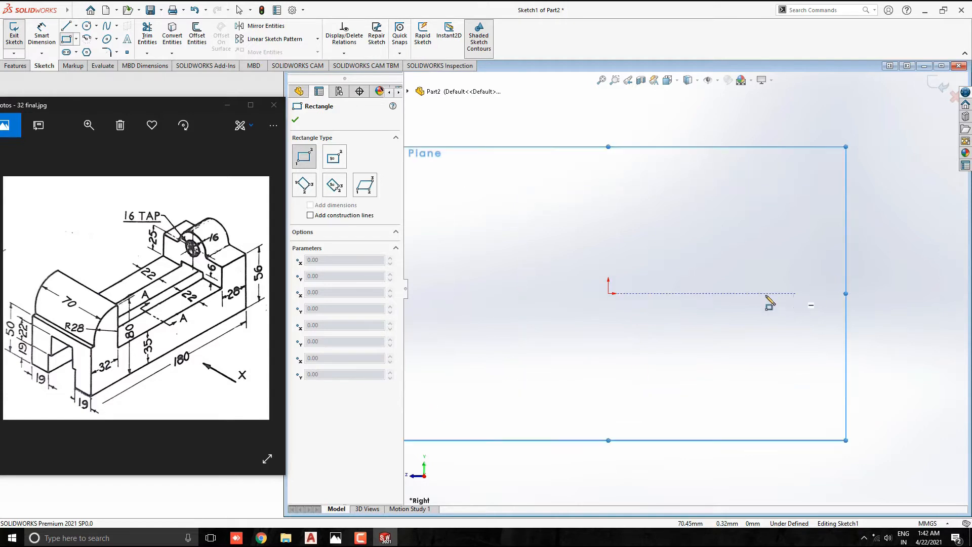
click(609, 293)
click(776, 231)
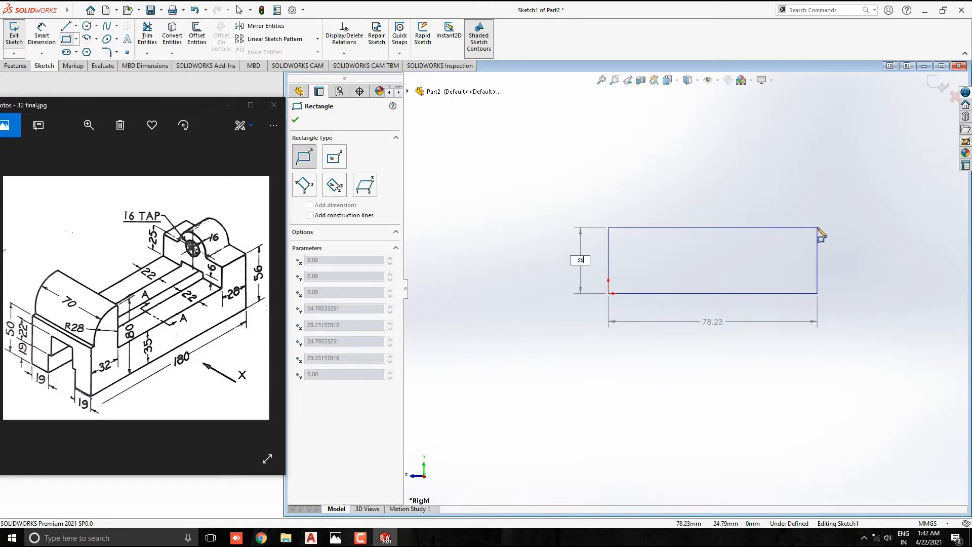
text(35)
key(Return)
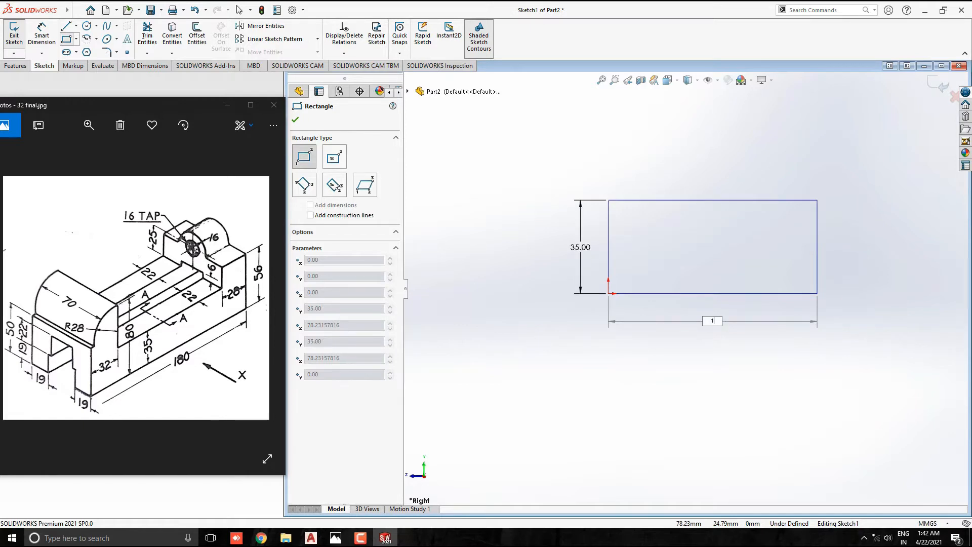
key(Return)
scroll(683, 319, up, 3)
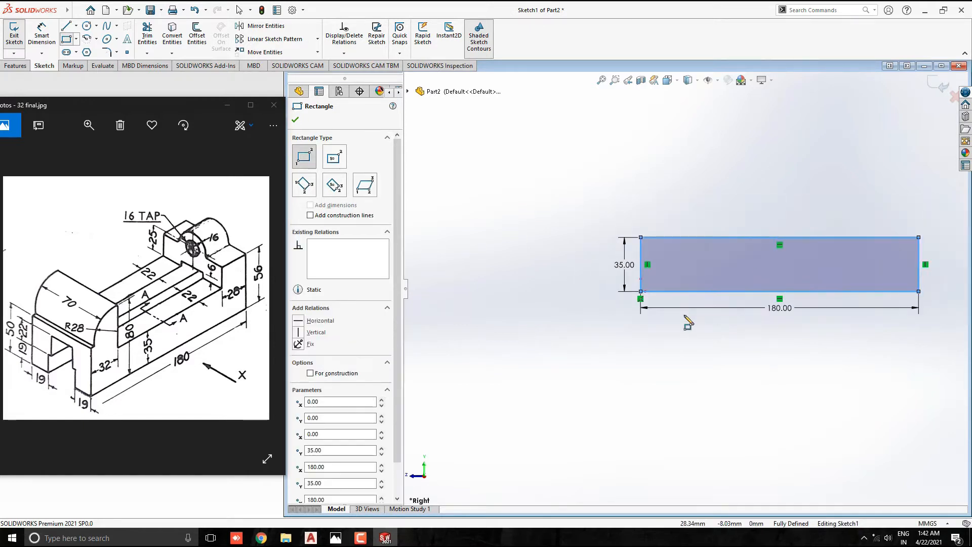
Sketch a rectangle 56 mm high and 28 mm wide, extending up and inward from the base's lower-right corner
scroll(901, 237, down, 2)
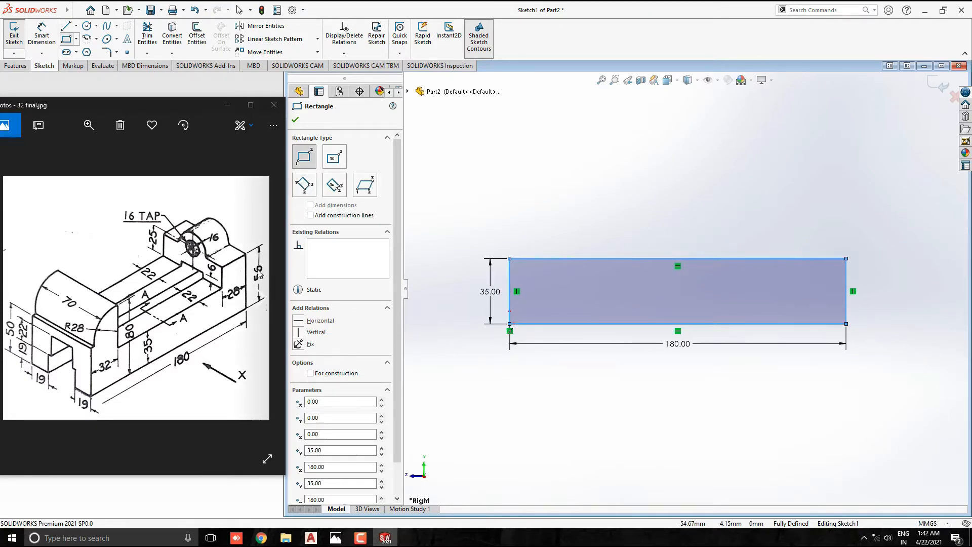
scroll(848, 328, down, 1)
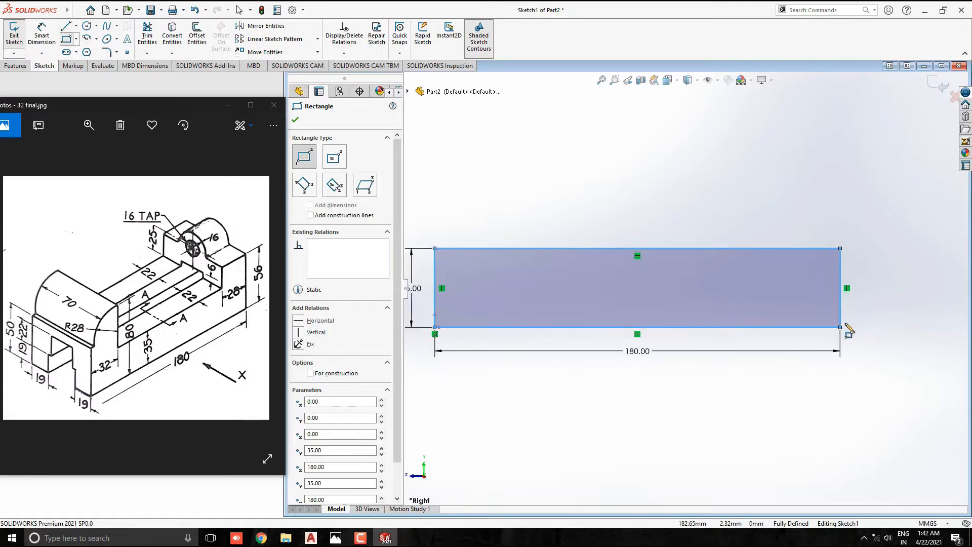
click(840, 327)
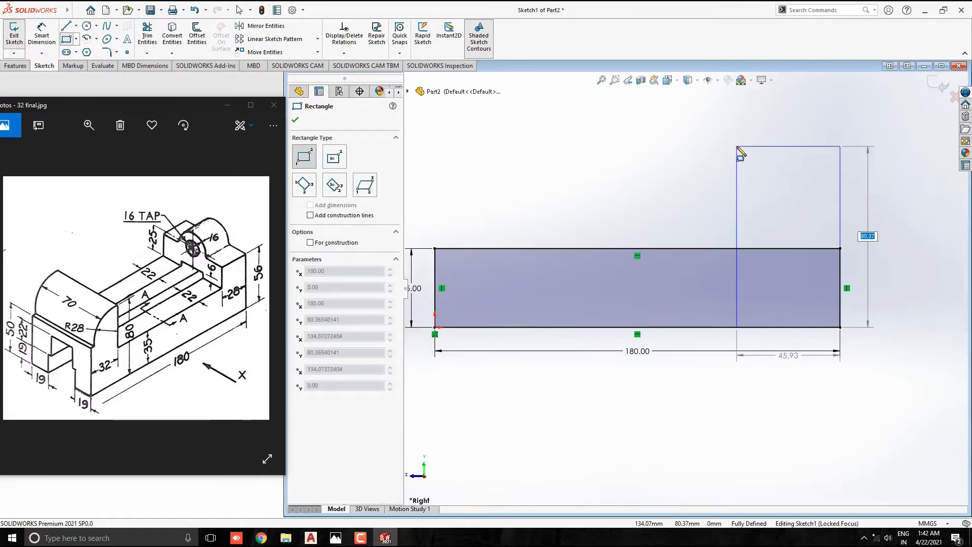
text(56)
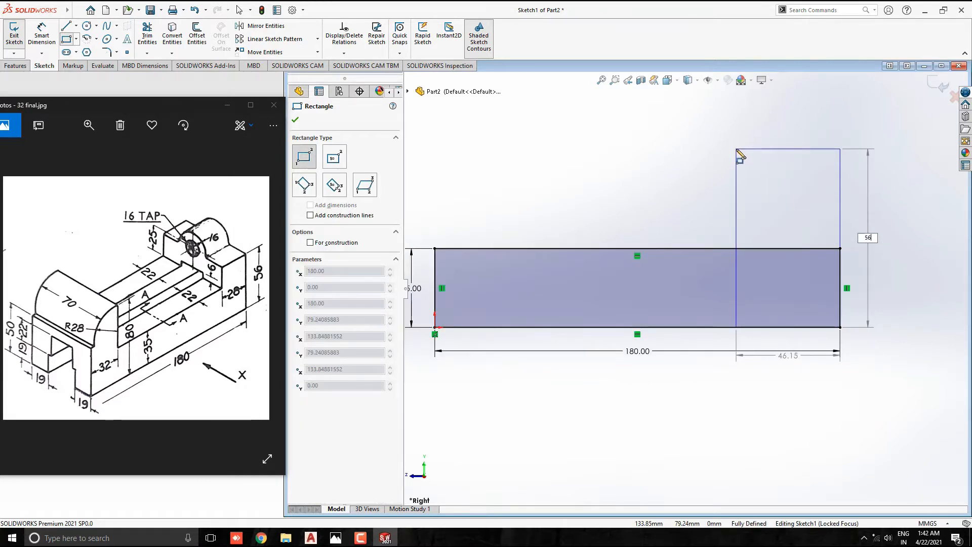
key(Tab)
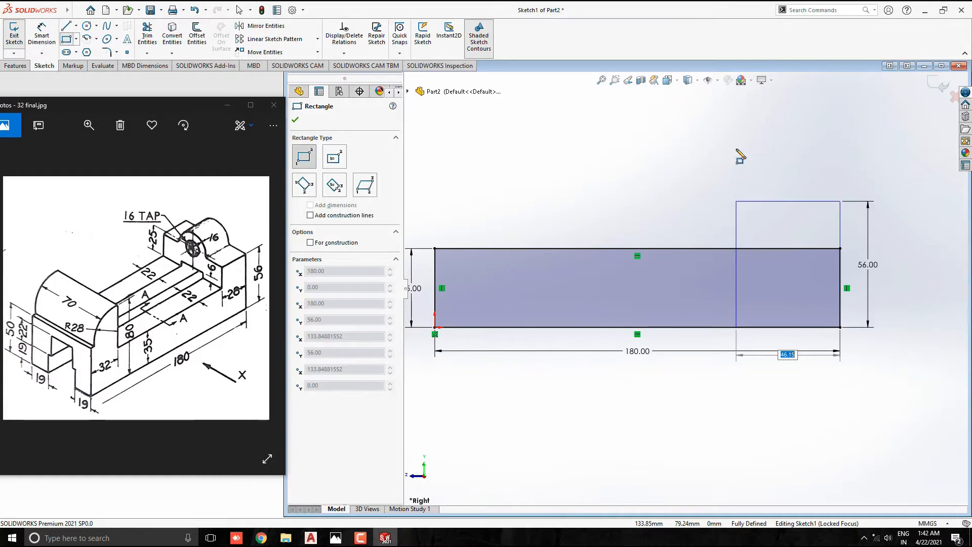
key(Return)
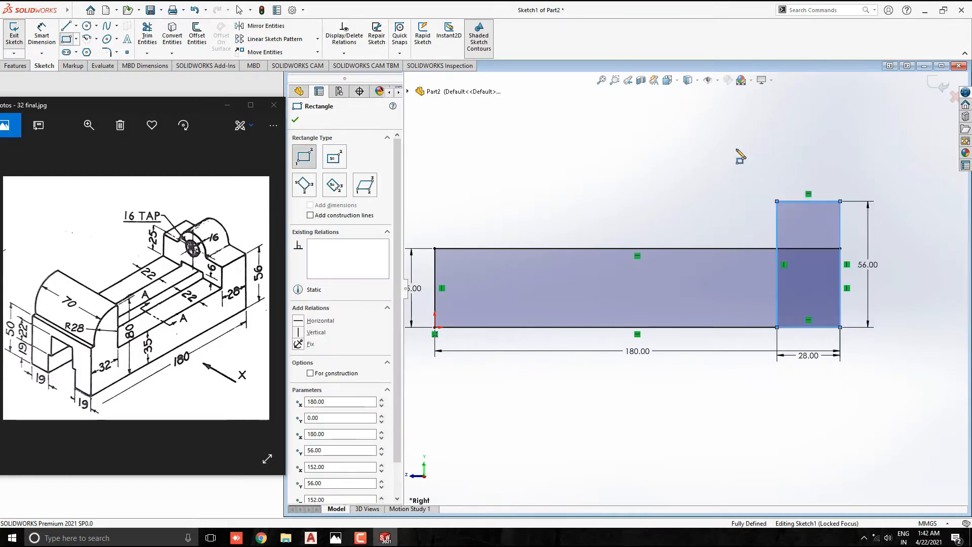
Sketch a rectangle 80 mm high and 32 mm wide from the origin at the base's left end
scroll(784, 231, up, 2)
scroll(529, 249, down, 2)
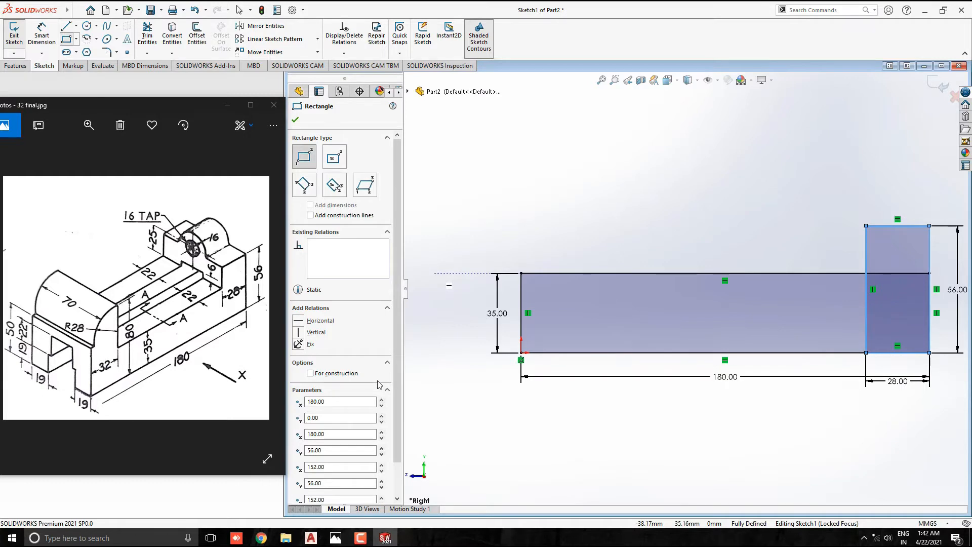
click(520, 352)
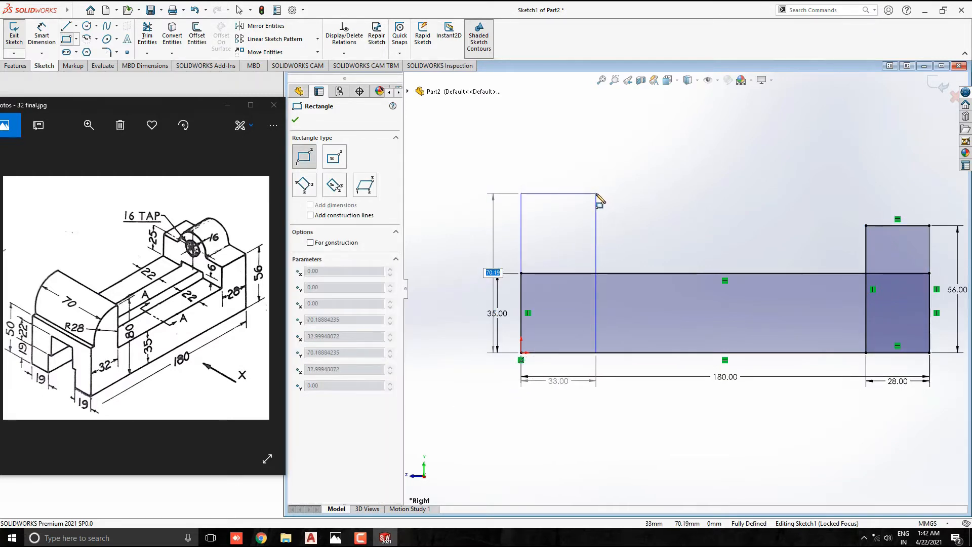
text(80)
key(Tab)
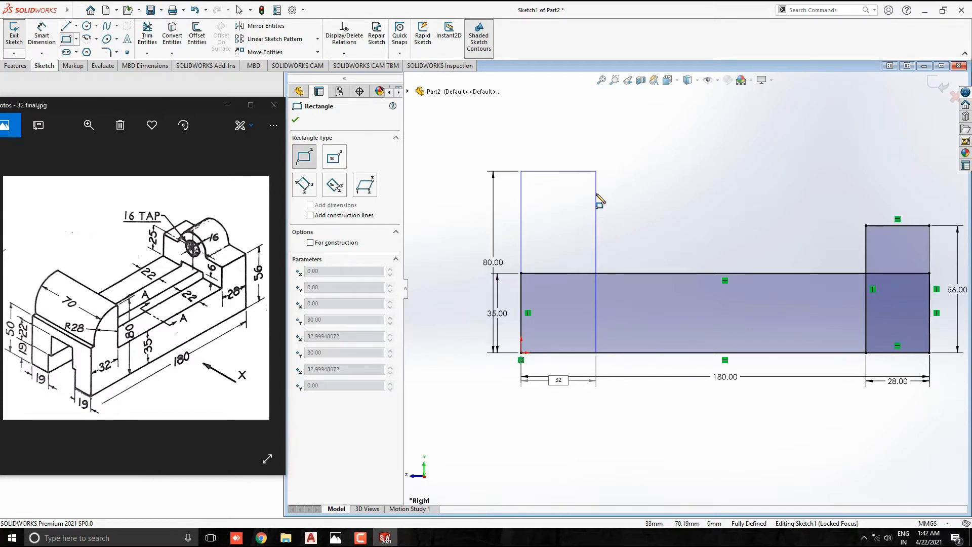
text(32)
key(Return)
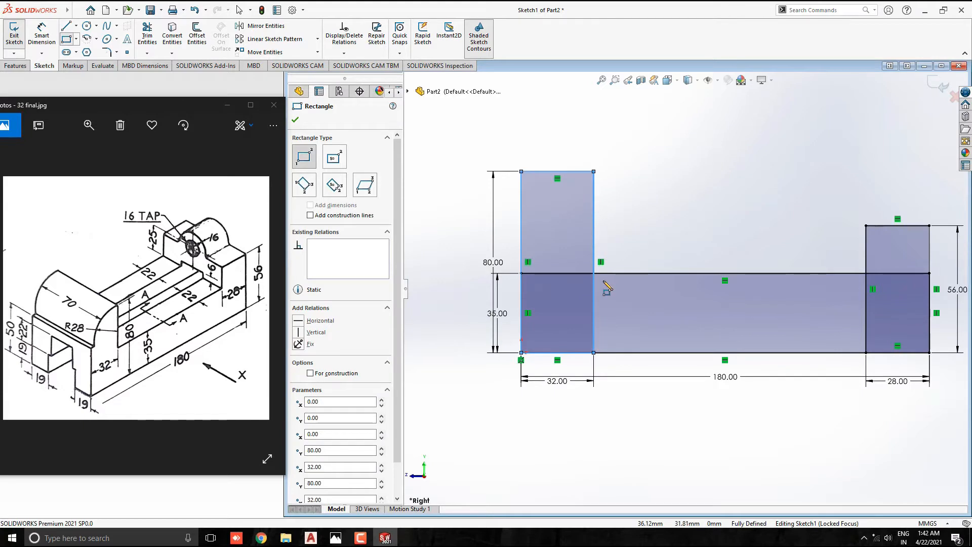
key(Escape)
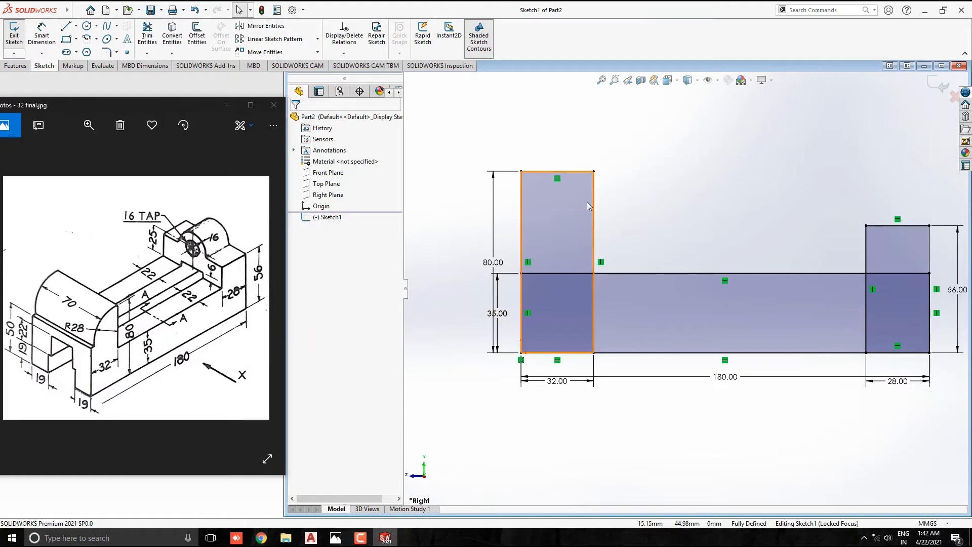
Sketch a circle about 46 mm in diameter, centred on the 80 mm rectangle's right edge and passing through its top-right corner
scroll(597, 178, down, 1)
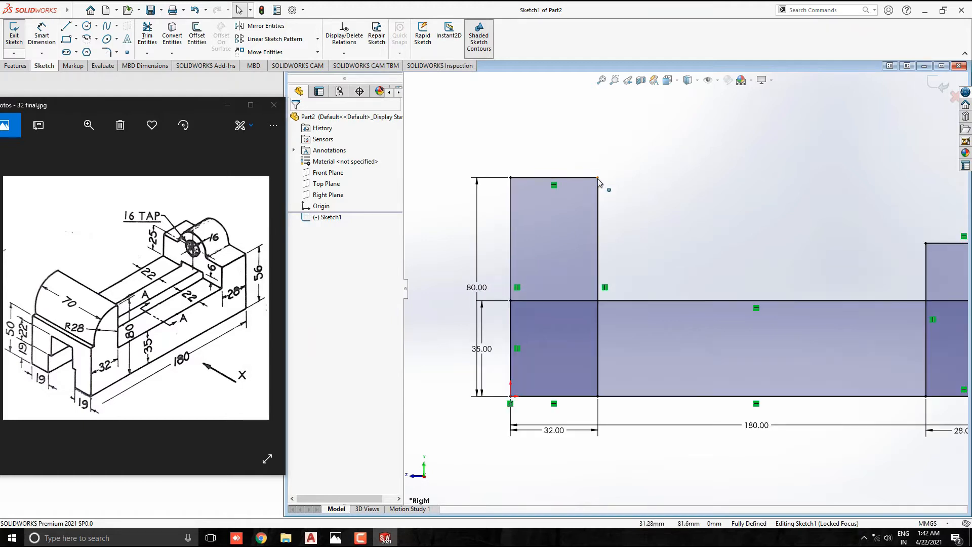
click(87, 25)
scroll(588, 147, down, 1)
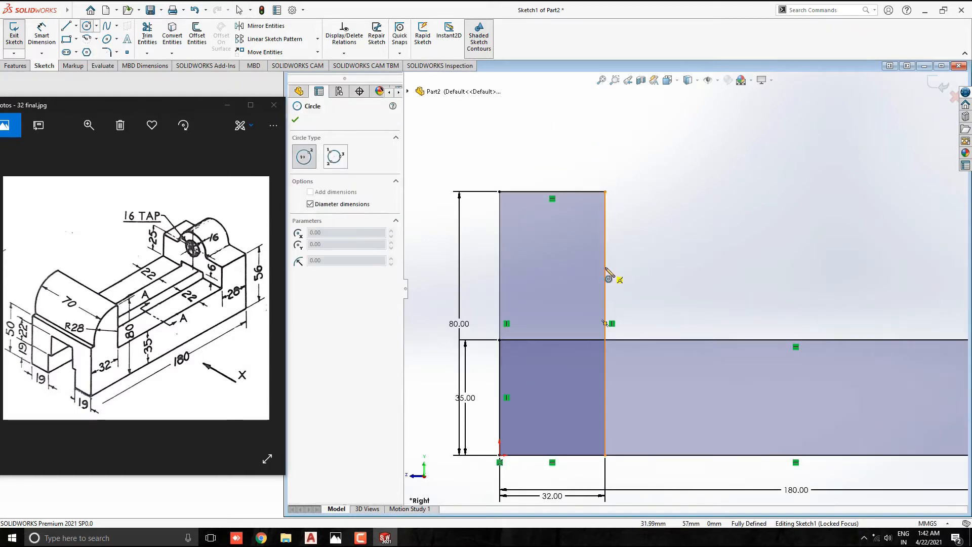
click(605, 266)
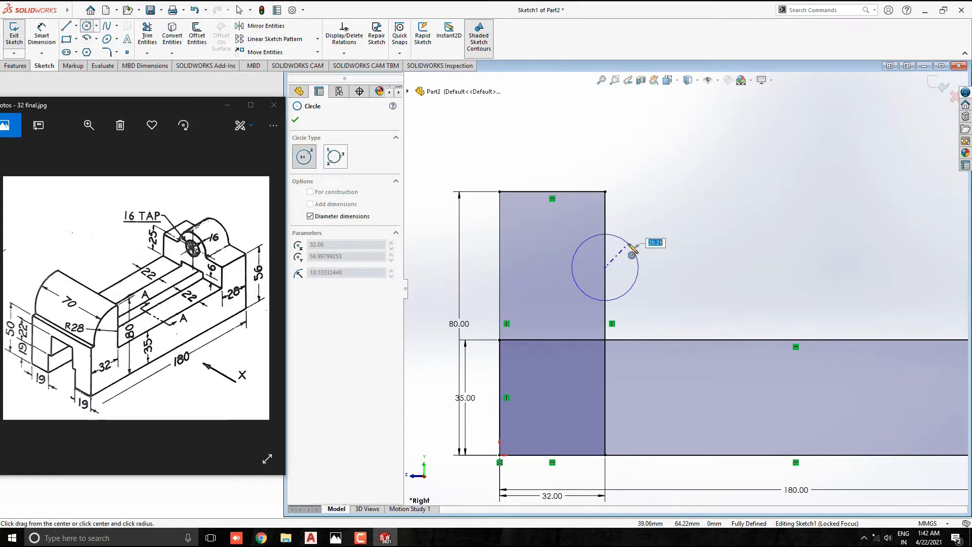
click(606, 192)
key(Escape)
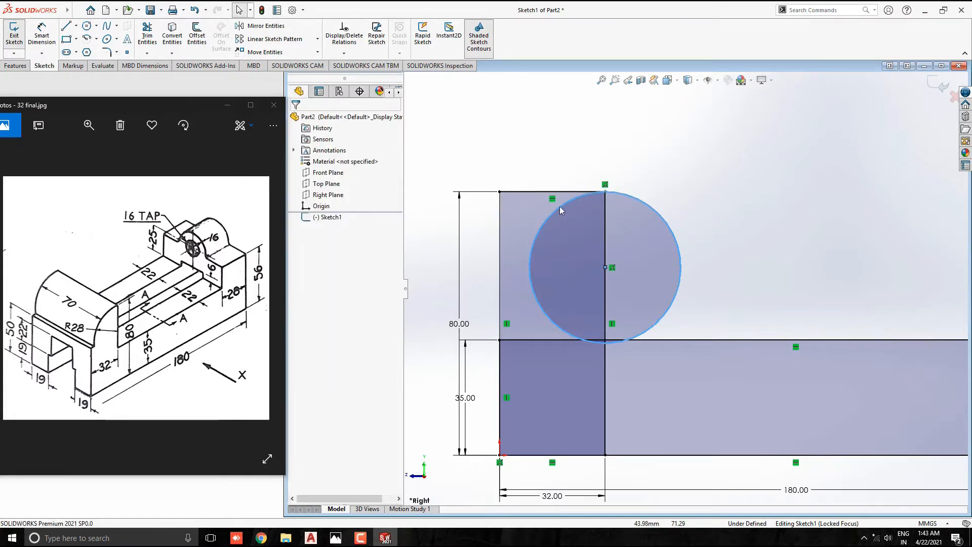
Dimension the circle's diameter as 28*2, giving 56 mm
click(41, 34)
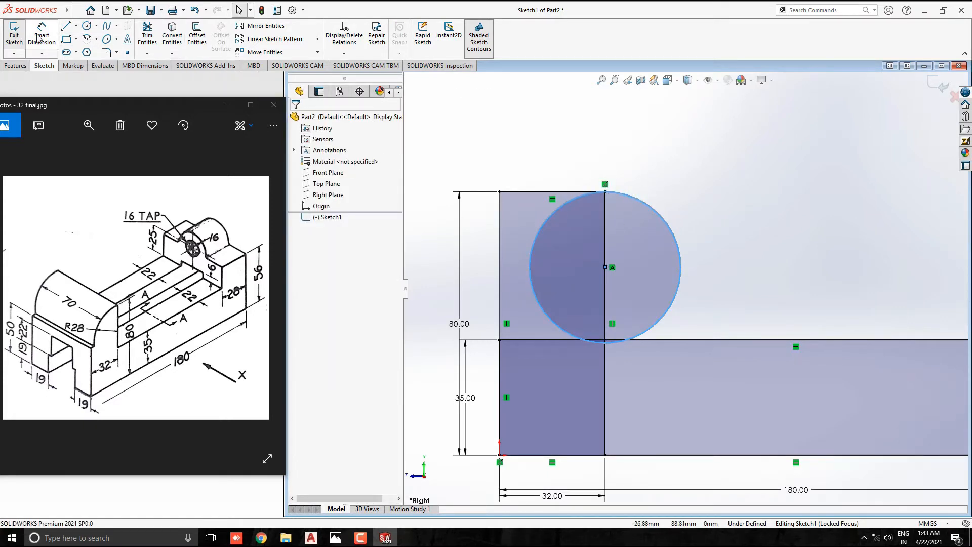
click(658, 210)
click(724, 178)
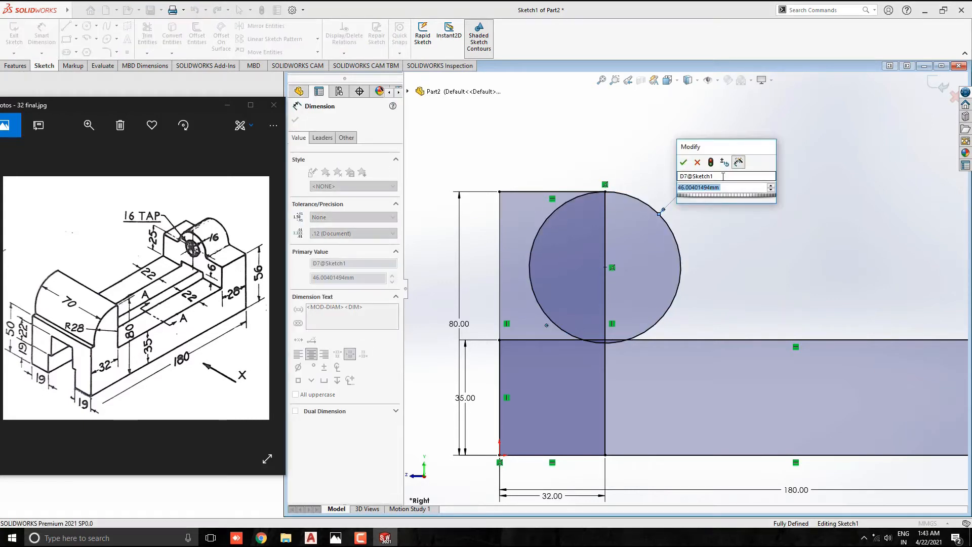
text(28*2)
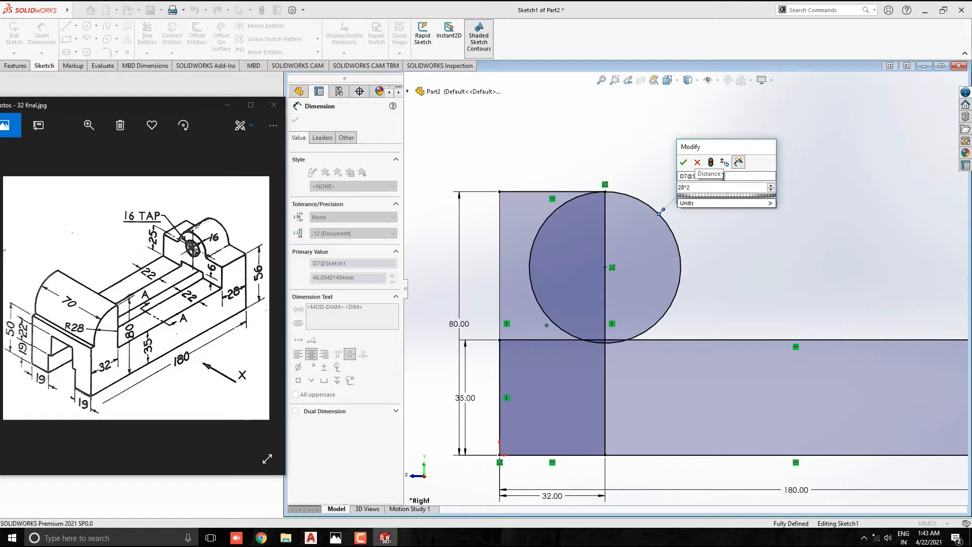
key(Return)
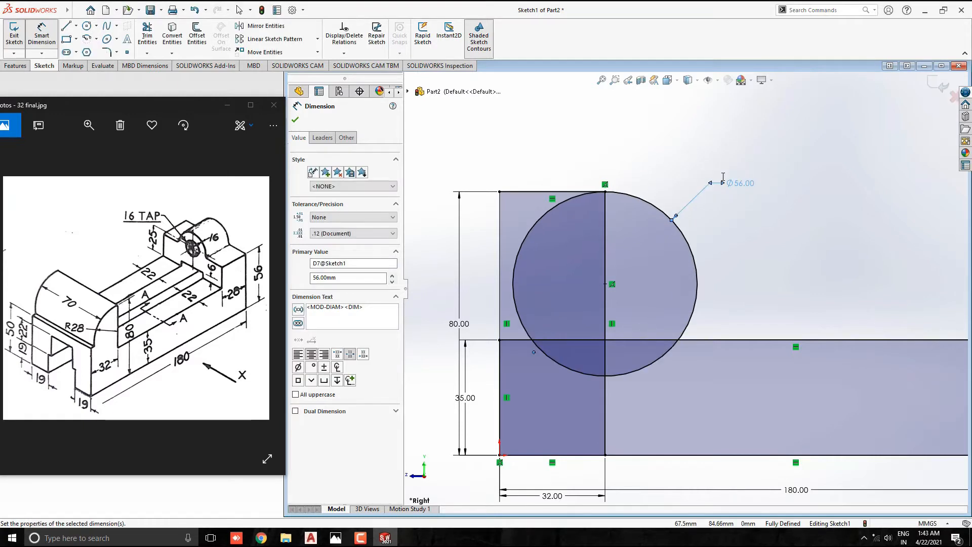
key(Escape)
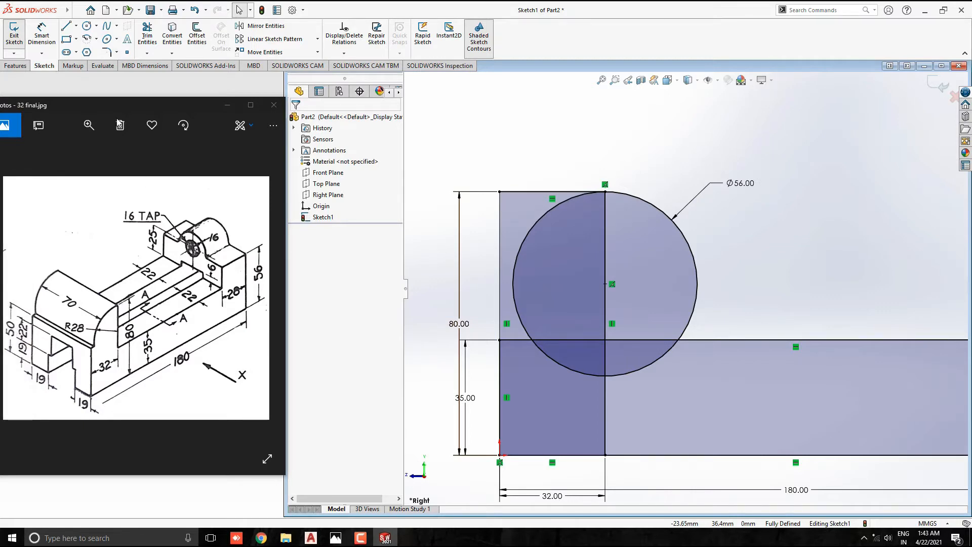
Sketch a vertical line about 10 mm down from the circle's left quadrant, followed by a 4 mm horizontal line to the rectangle's left edge
click(66, 26)
scroll(529, 299, down, 2)
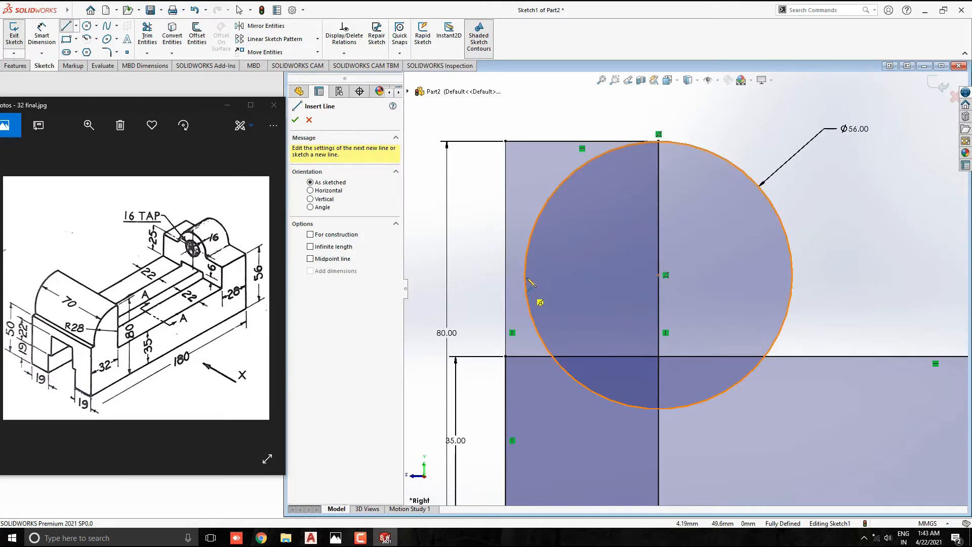
drag(524, 276, 524, 322)
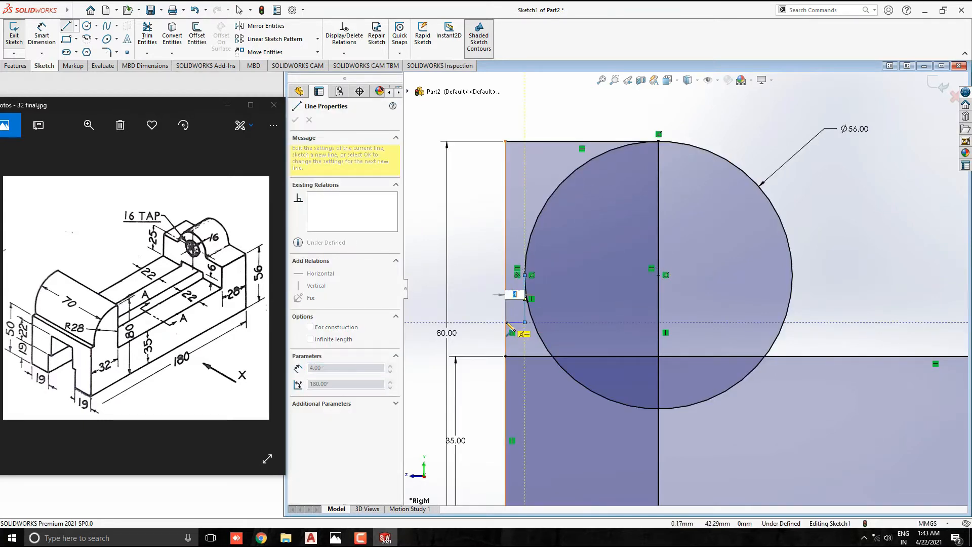
click(505, 322)
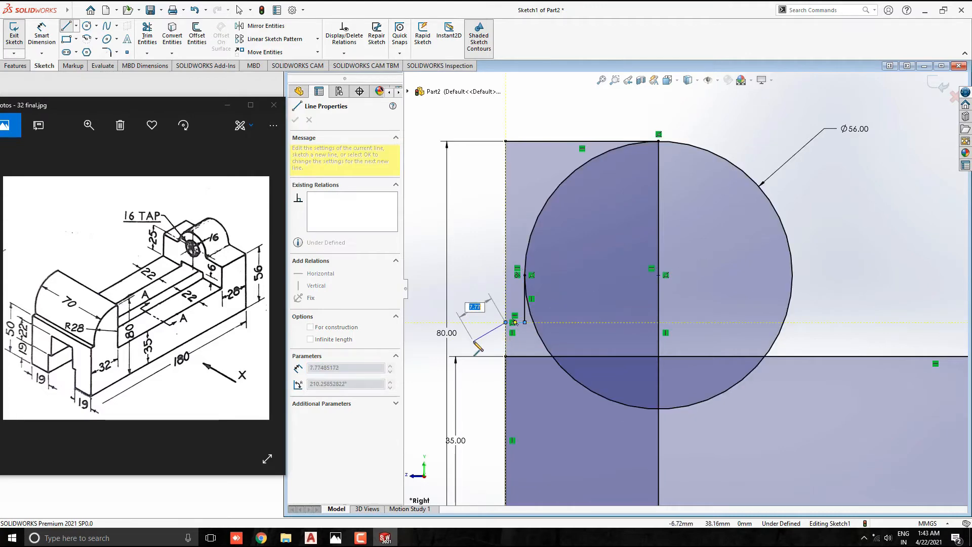
key(Escape)
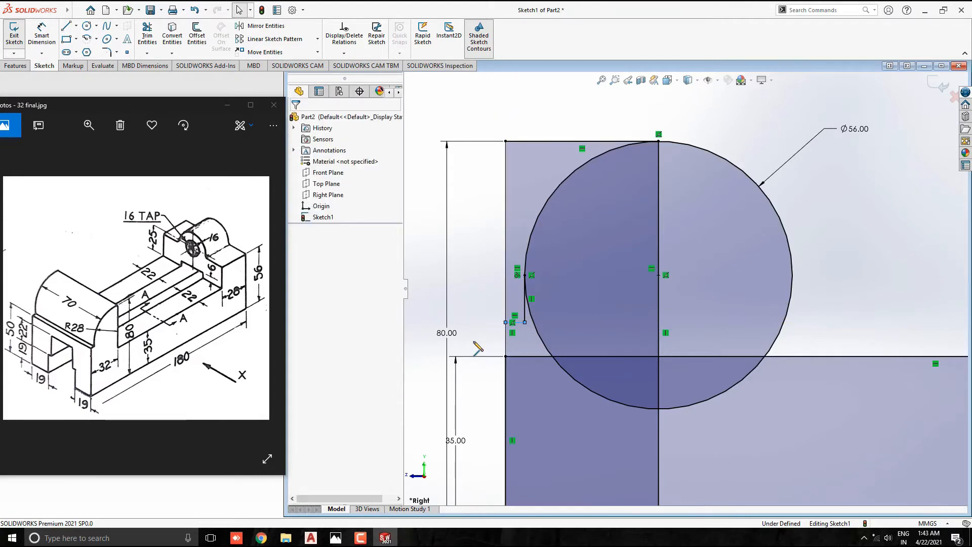
Dimension the short horizontal line's height above the origin as 50 mm
scroll(644, 372, up, 3)
scroll(651, 376, down, 2)
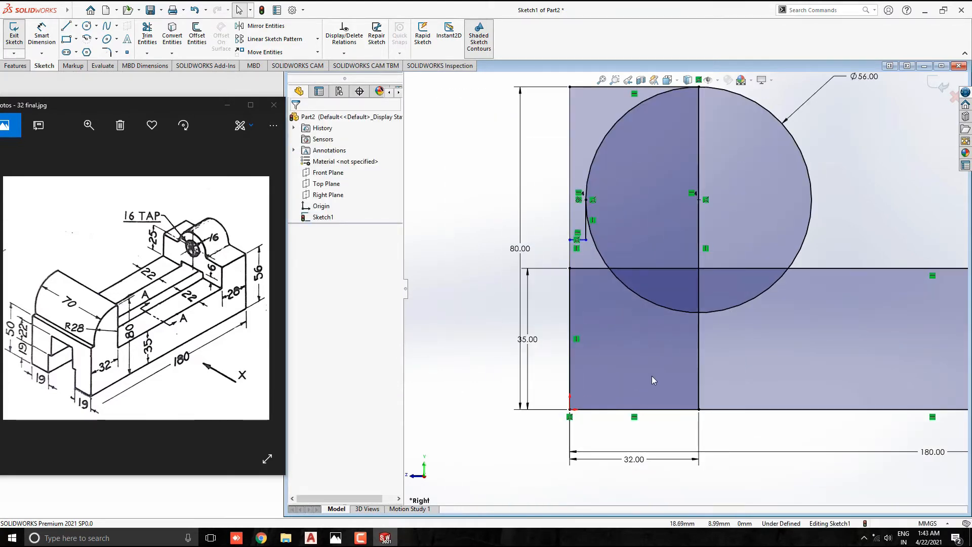
click(41, 35)
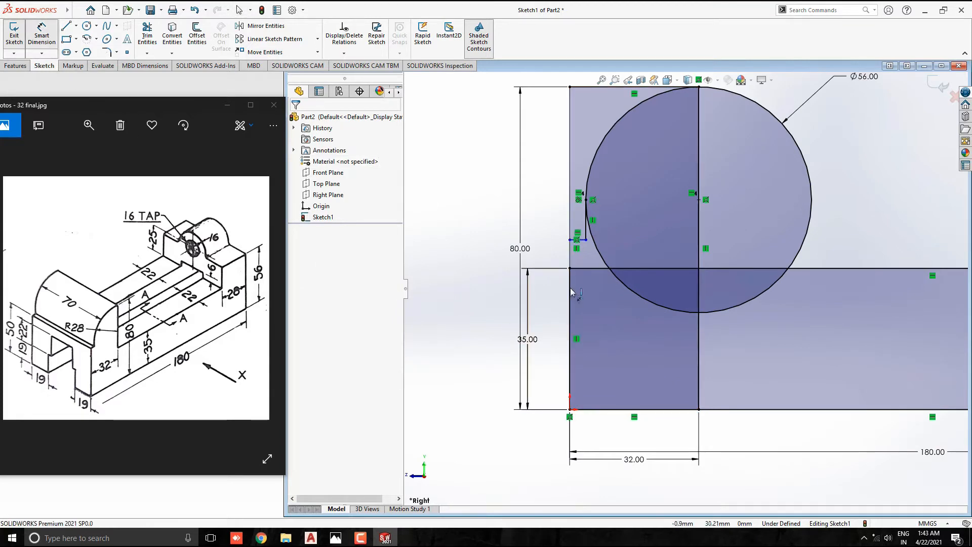
click(582, 241)
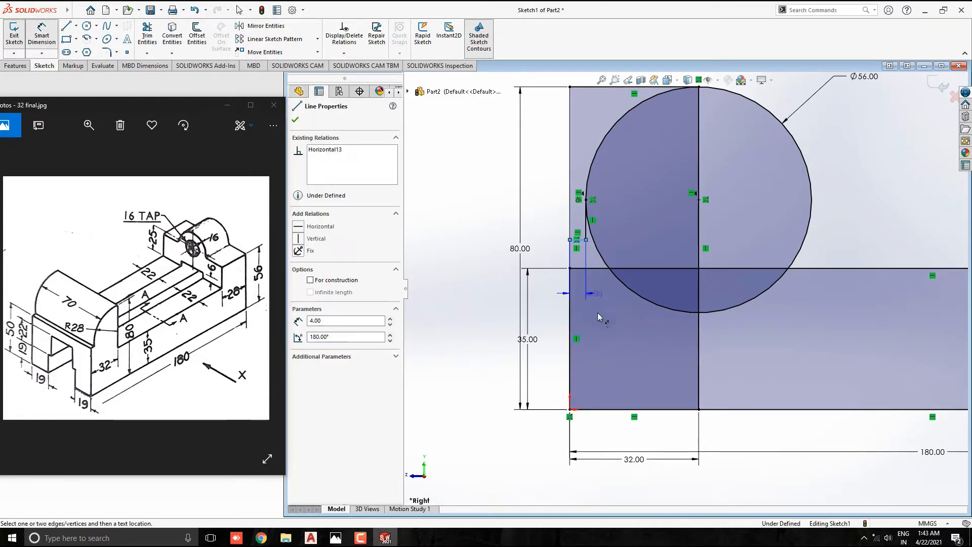
click(570, 410)
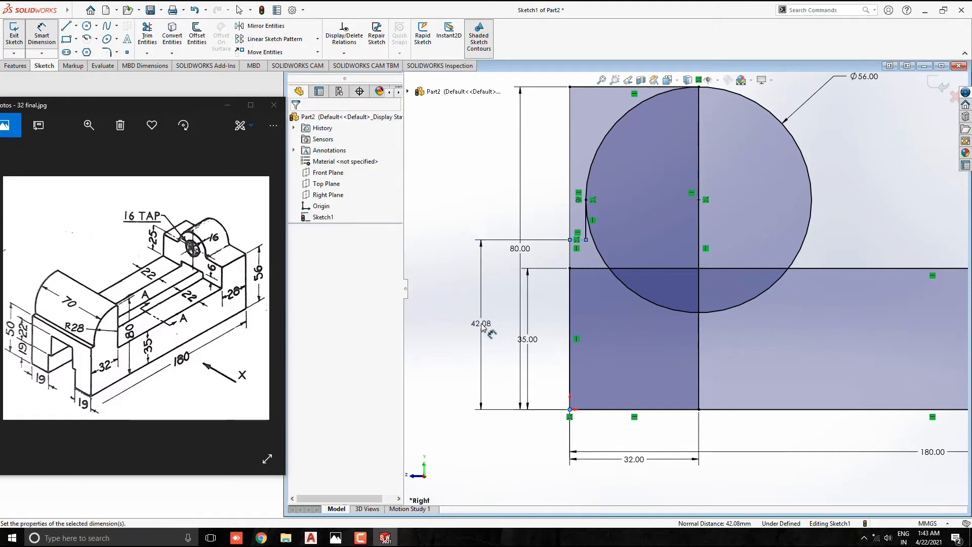
click(481, 326)
text(50)
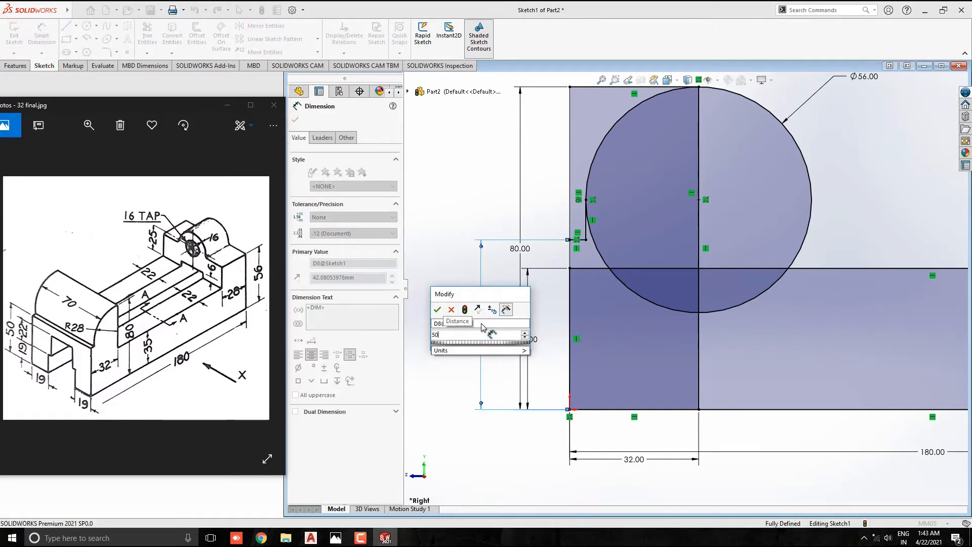
key(Return)
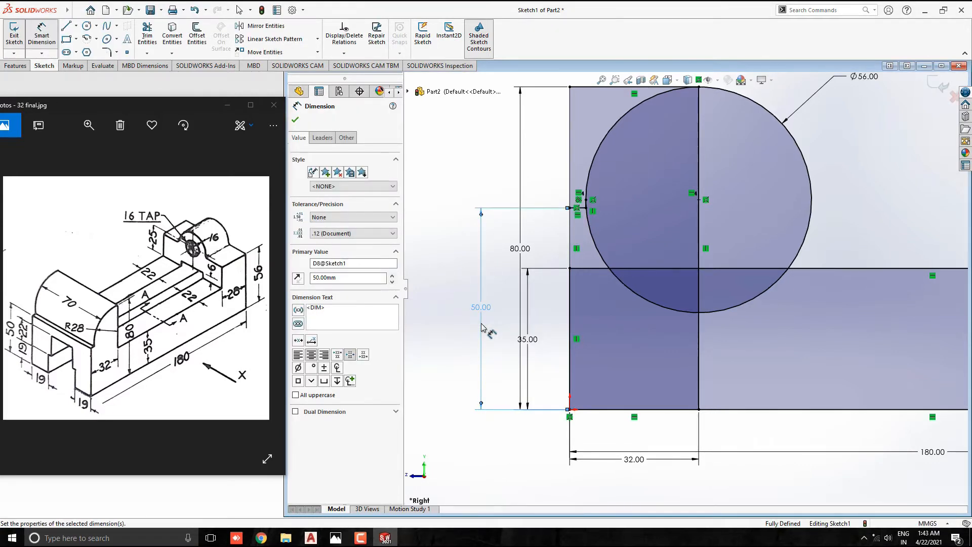
key(Escape)
Trim the left end to its outline, keeping the upper-left quarter arc and removing the surplus circle, inner lines and outer corner
scroll(685, 289, up, 2)
scroll(783, 169, down, 1)
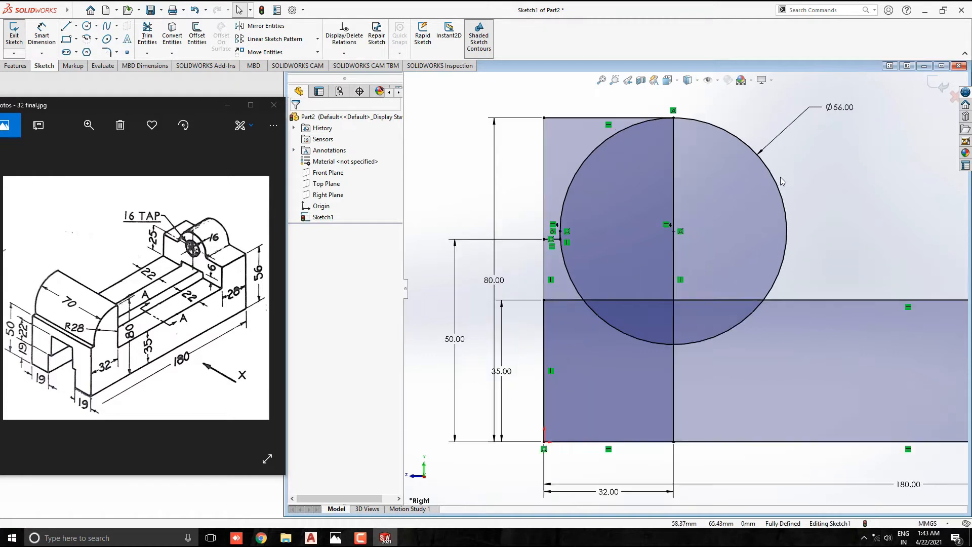
key(t)
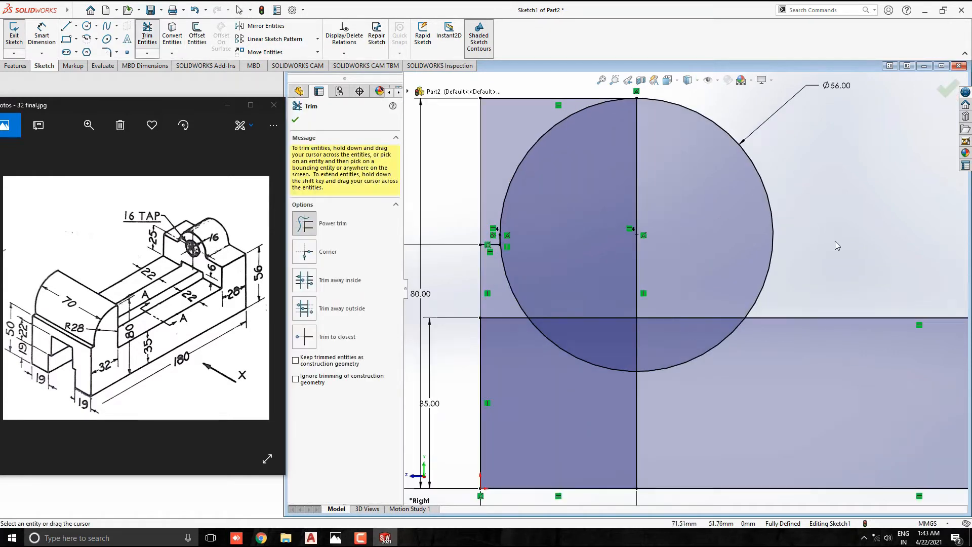
mouse_move(834, 241)
mouse_down()
mouse_move(751, 261)
mouse_move(753, 364)
mouse_move(636, 362)
mouse_move(593, 350)
mouse_move(551, 332)
mouse_move(554, 293)
mouse_move(591, 319)
mouse_move(672, 331)
mouse_move(595, 353)
mouse_up()
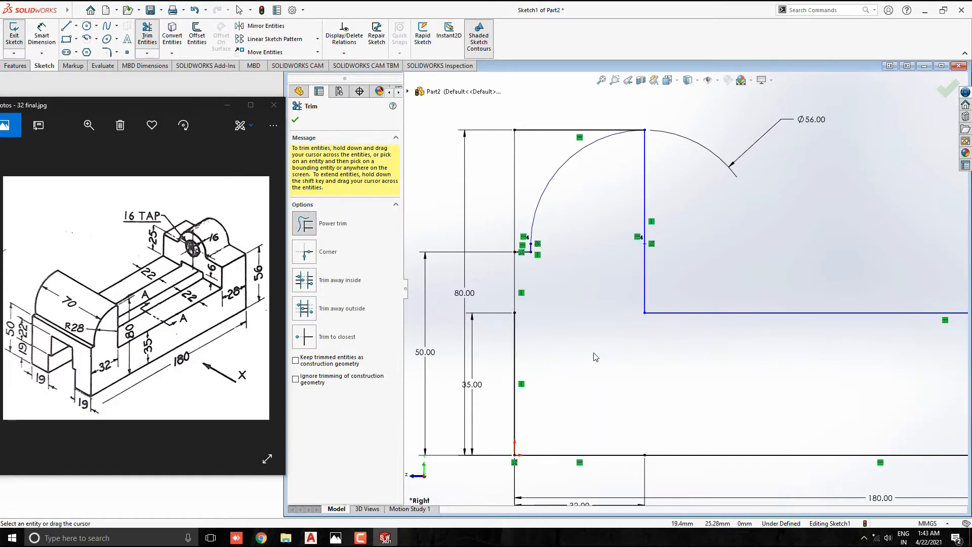
mouse_move(540, 265)
mouse_down()
mouse_move(534, 164)
mouse_move(544, 121)
mouse_move(505, 248)
mouse_up()
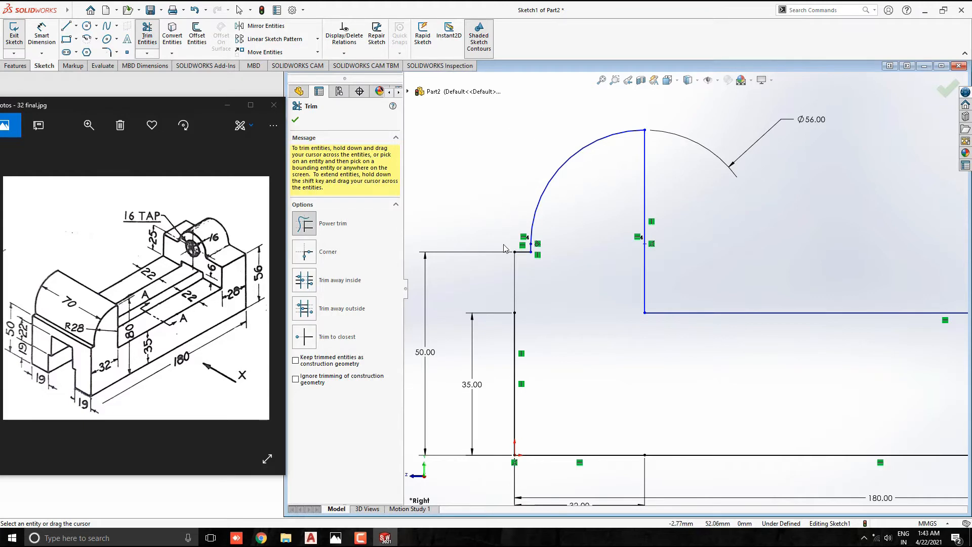
Trim away the overlapping horizontal and vertical lines inside the 28 mm wide block so the side profile is one closed outline
scroll(504, 248, up, 1)
scroll(632, 238, up, 4)
scroll(790, 304, down, 3)
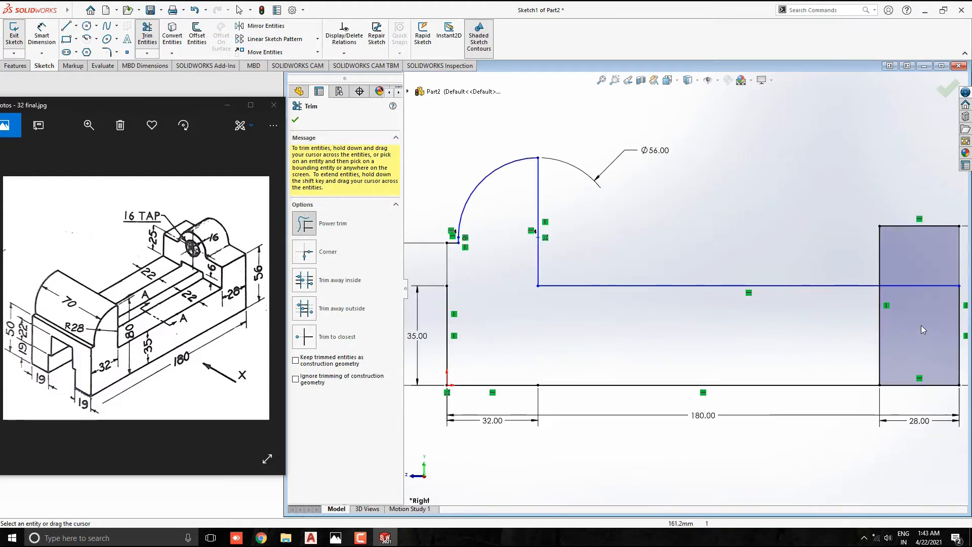
drag(919, 274, 866, 325)
scroll(784, 337, up, 2)
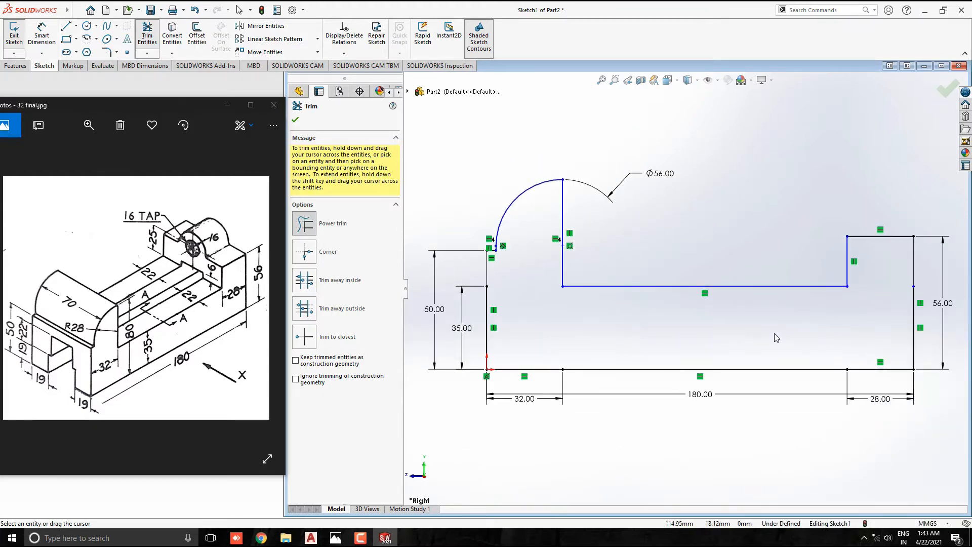
click(295, 121)
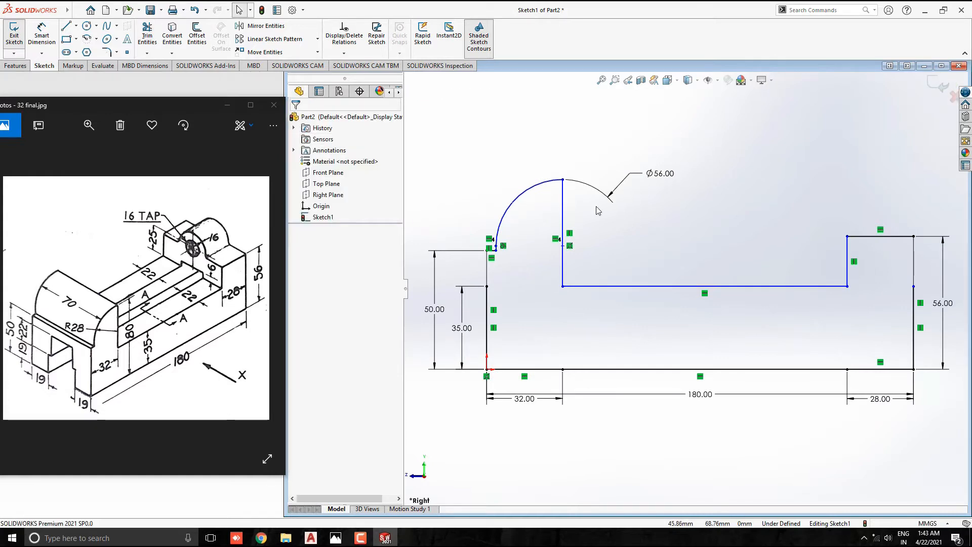
Extrude the closed side profile region 70 mm with the Mid Plane end condition
click(15, 66)
click(18, 33)
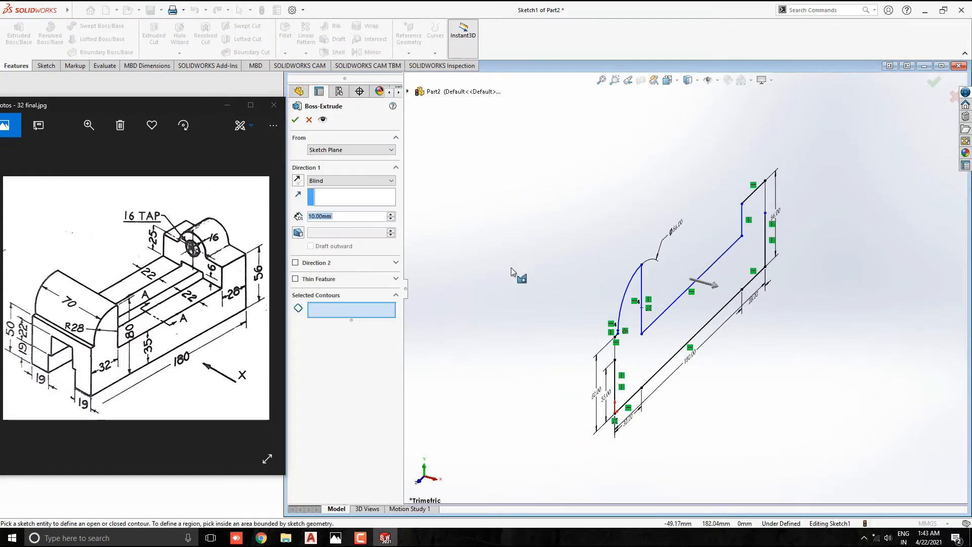
click(649, 358)
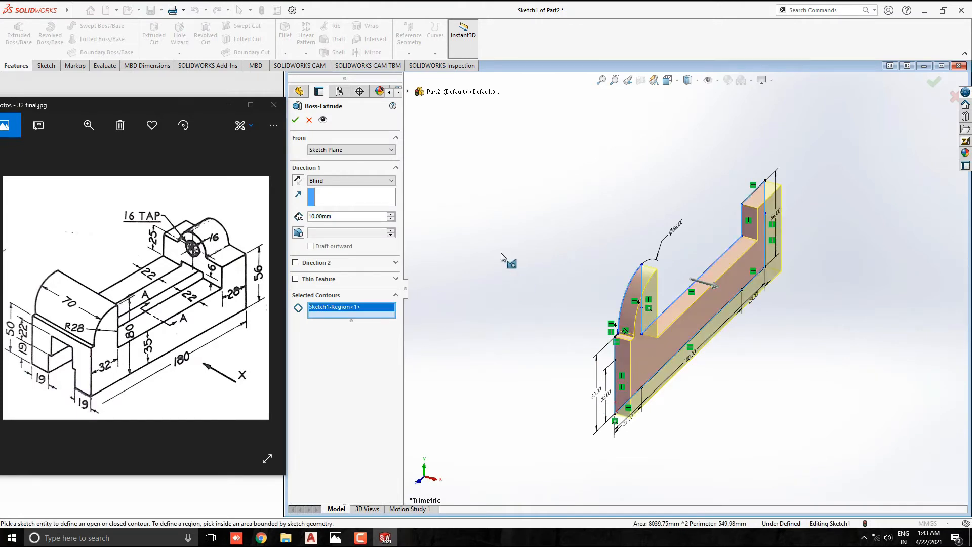
click(344, 181)
click(330, 221)
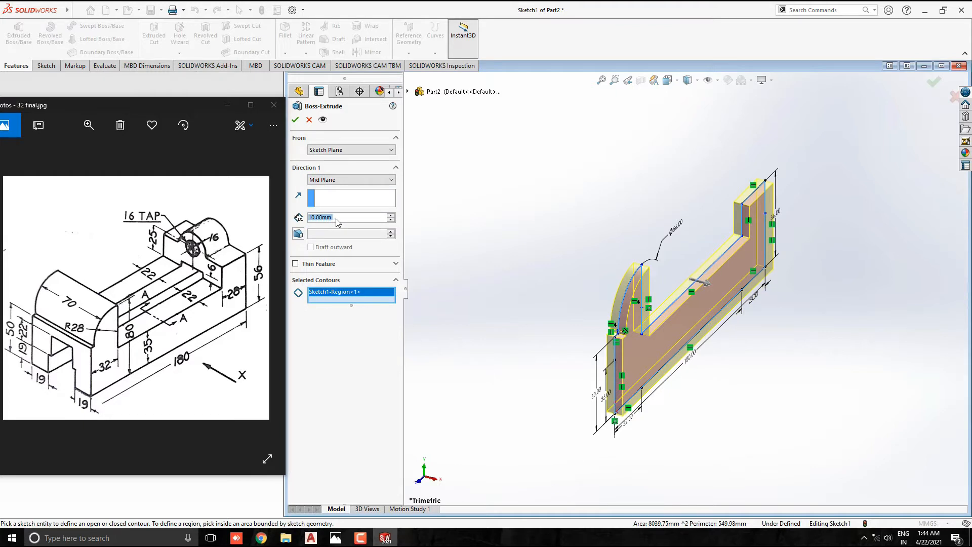
text(70)
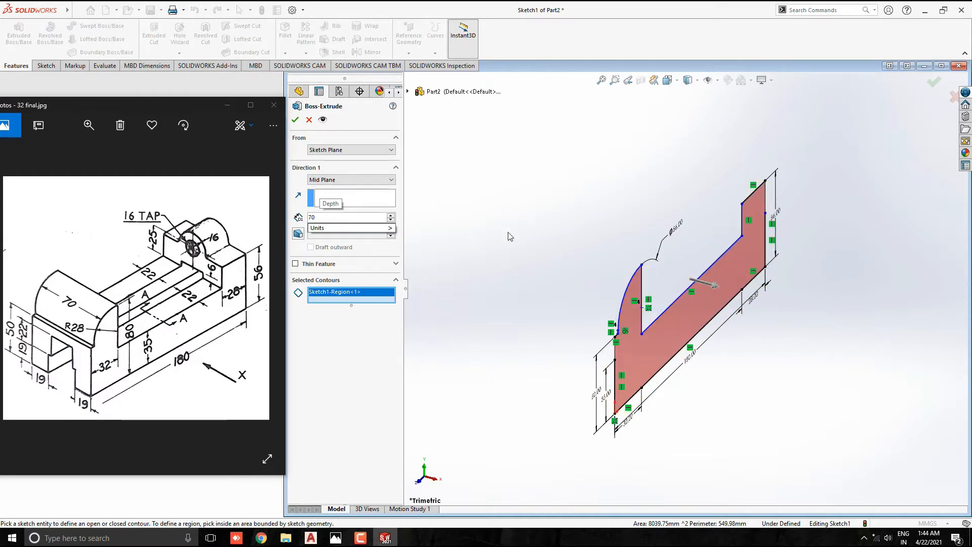
key(Return)
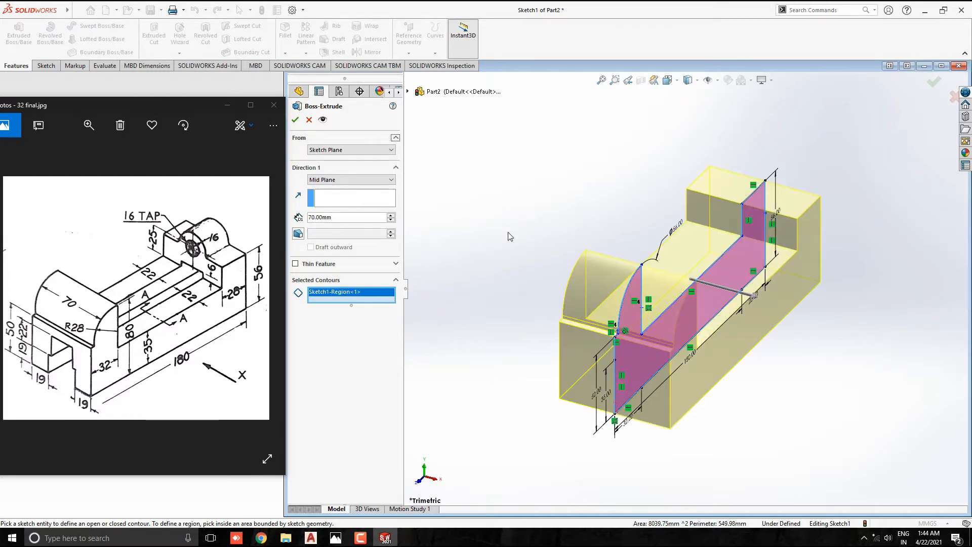
click(295, 119)
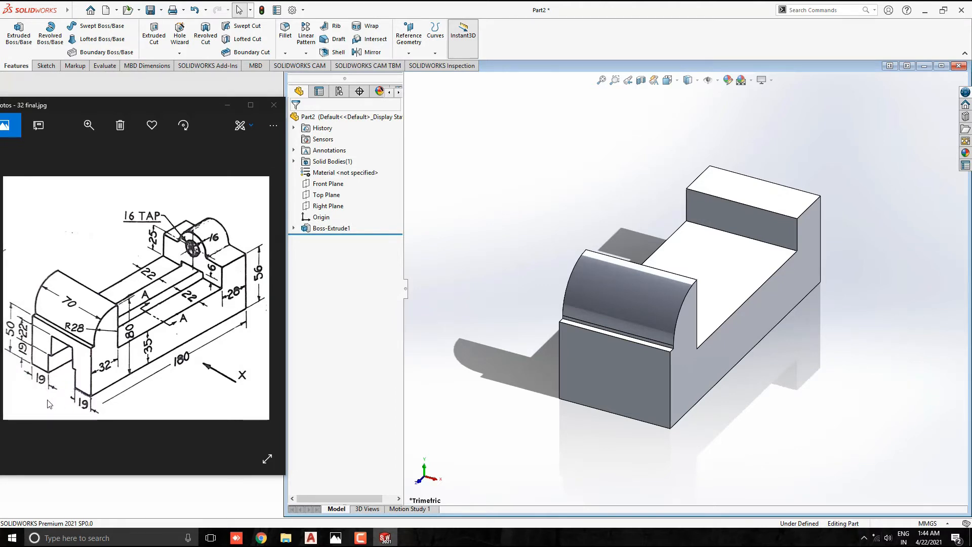
On the flat end face below the rounded portion, sketch a corner rectangle about 42 mm wide and 28 mm high from the bottom edge
click(613, 376)
click(658, 346)
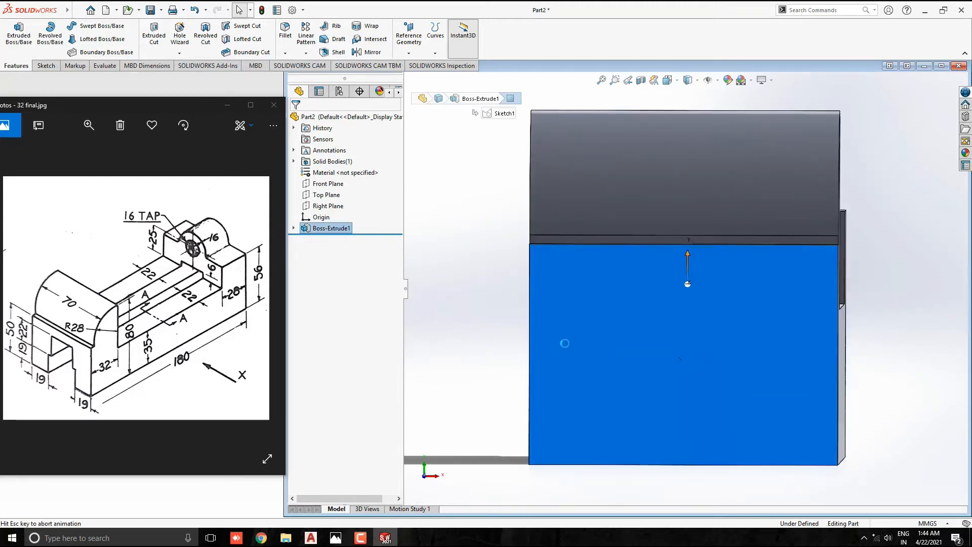
click(66, 39)
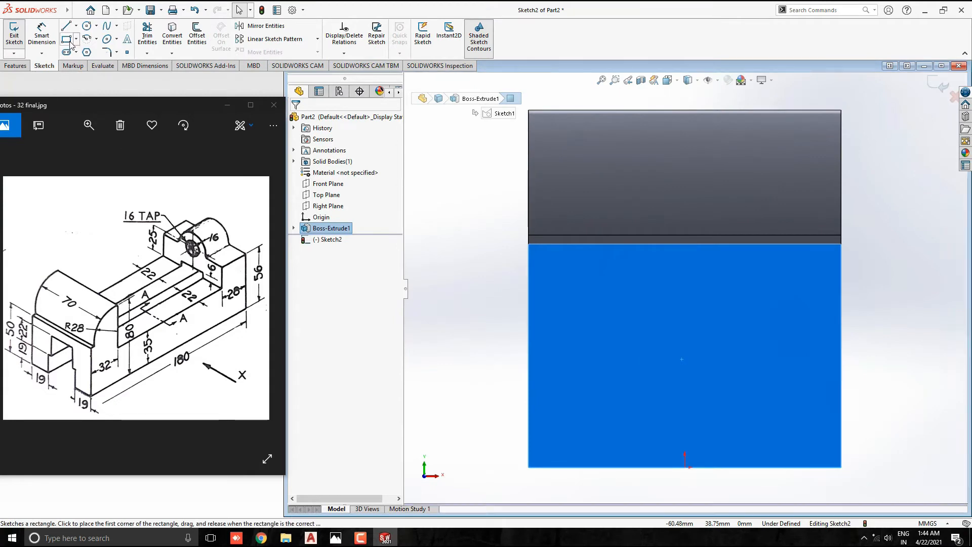
click(596, 466)
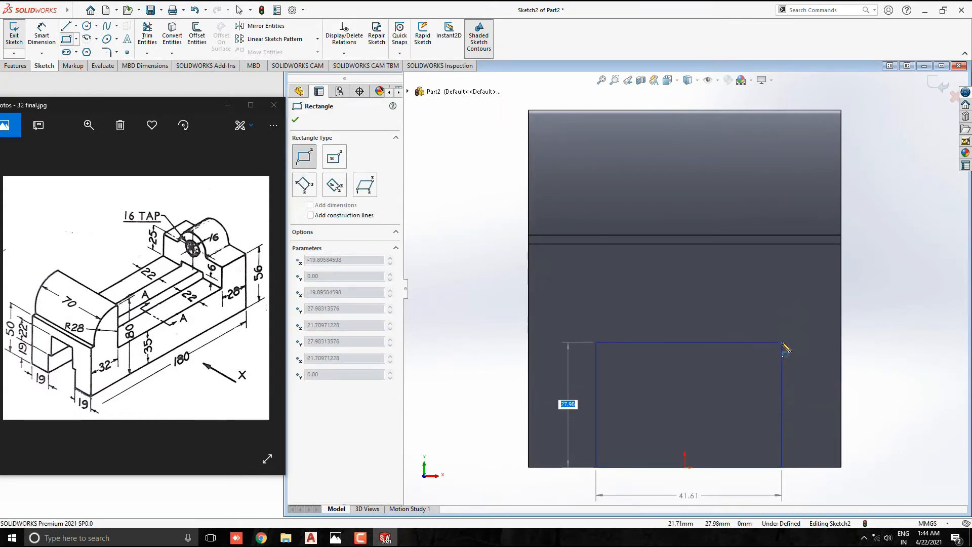
click(782, 343)
key(Escape)
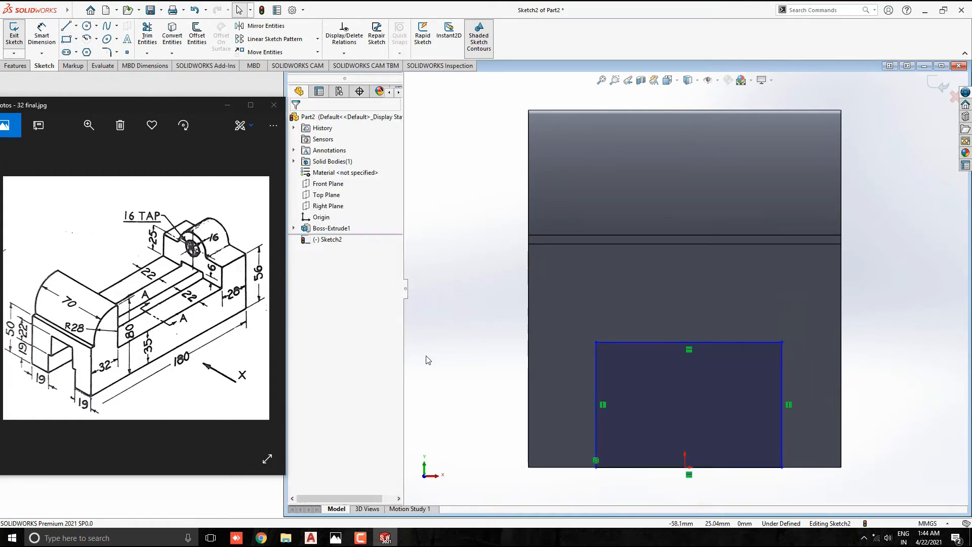
Dimension the rectangle's height as 19 mm
click(41, 34)
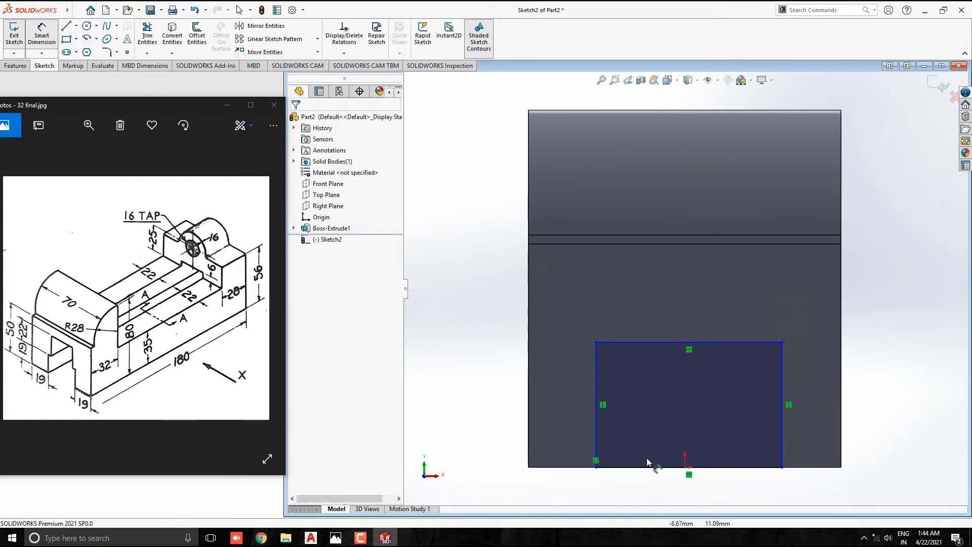
click(597, 447)
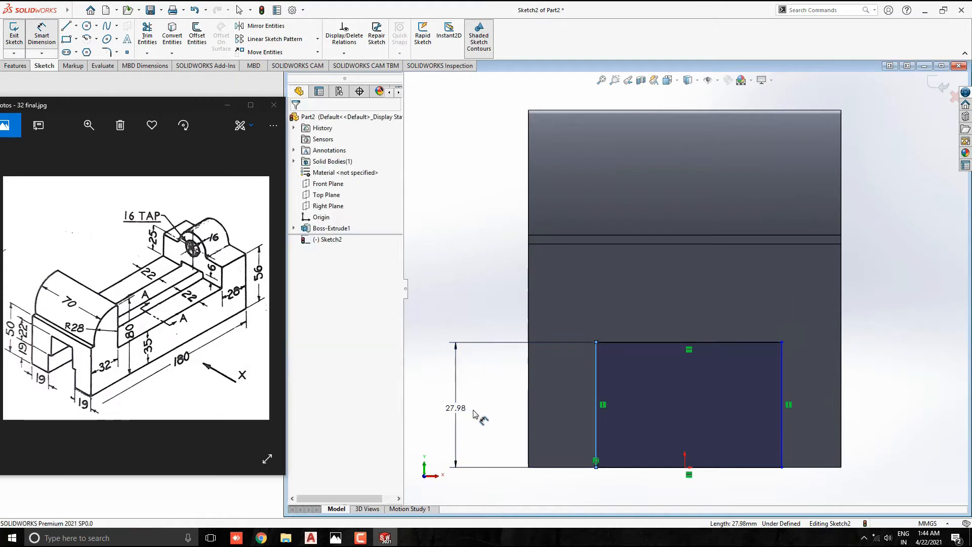
click(478, 414)
text(19)
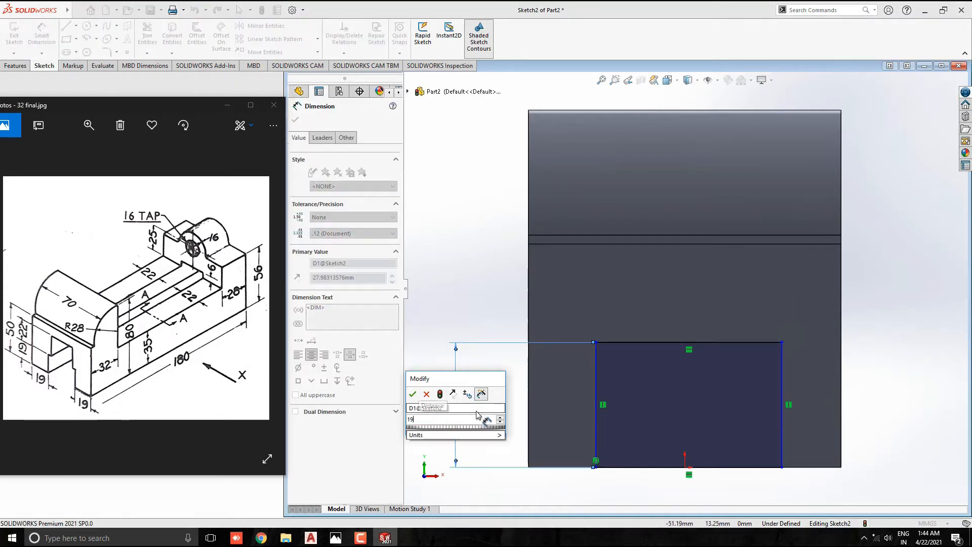
key(Return)
Dimension the distance from the face's left edge to the rectangle's left side as 19 mm
click(529, 435)
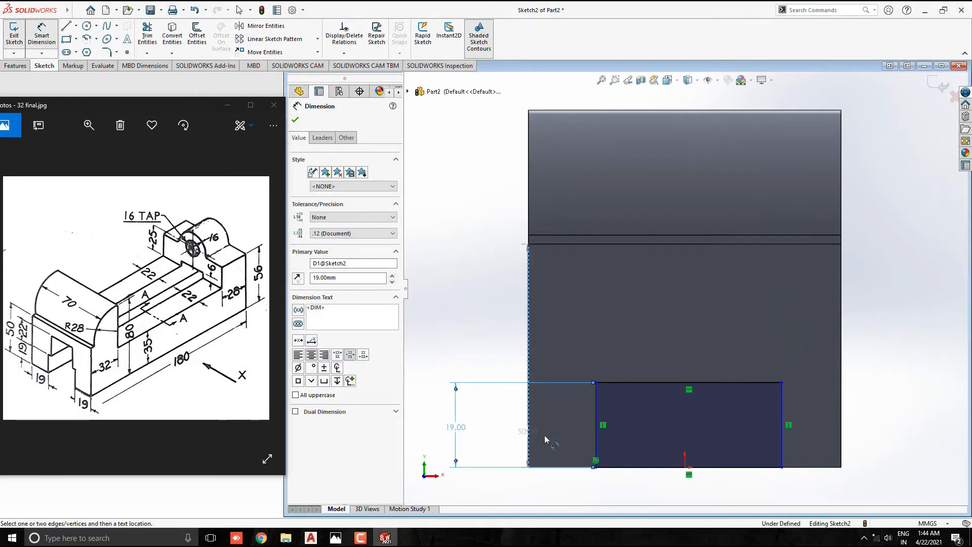
click(596, 435)
click(568, 491)
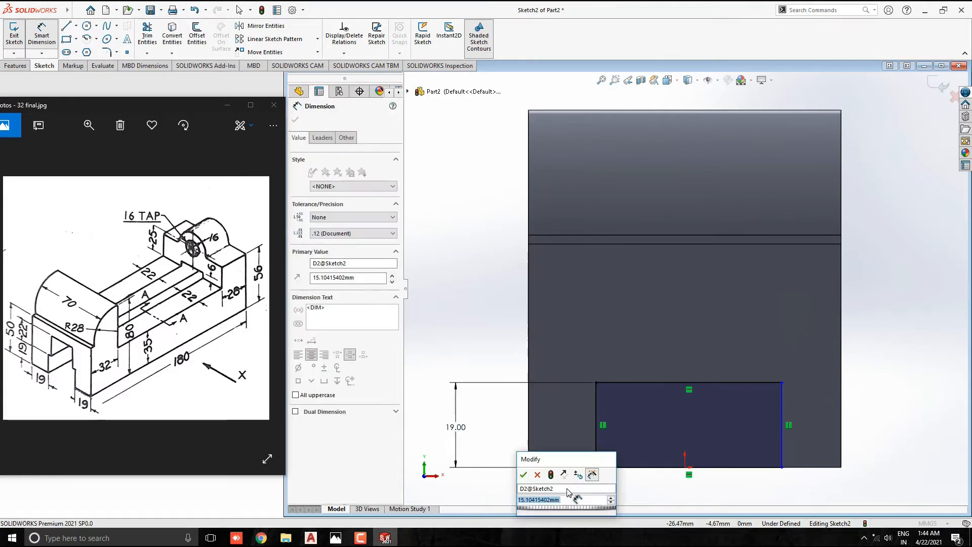
text(19)
key(Return)
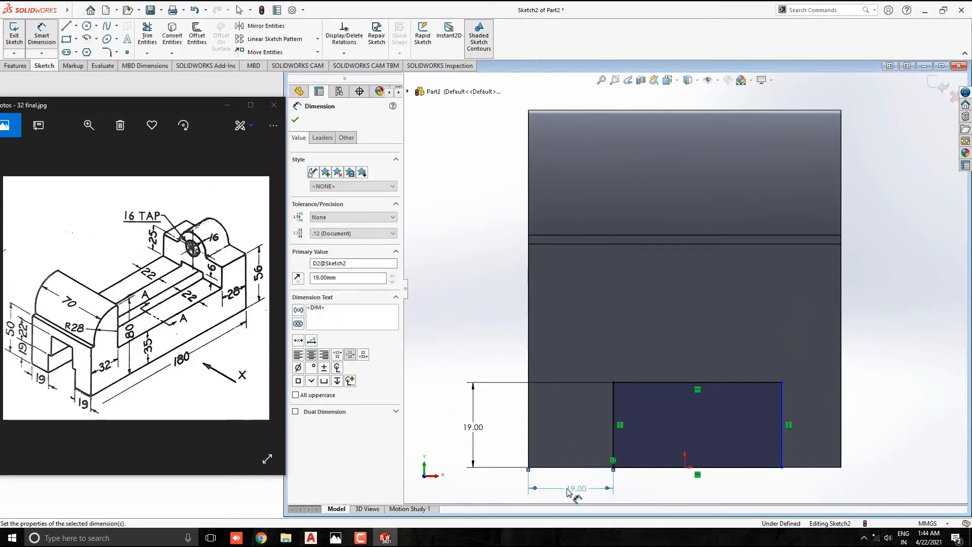
Dimension the distance from the rectangle's right side to the face's right edge as 19 mm
click(783, 462)
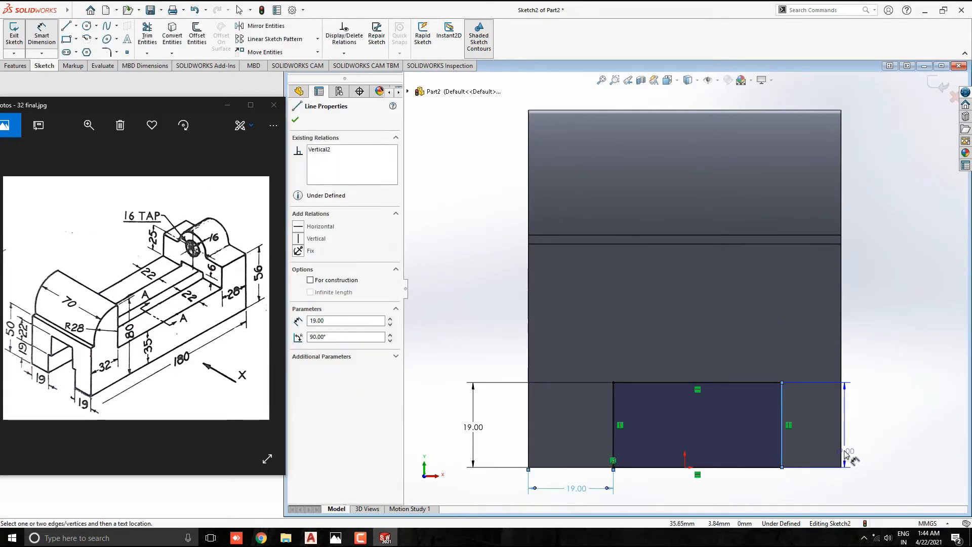
click(841, 449)
click(819, 494)
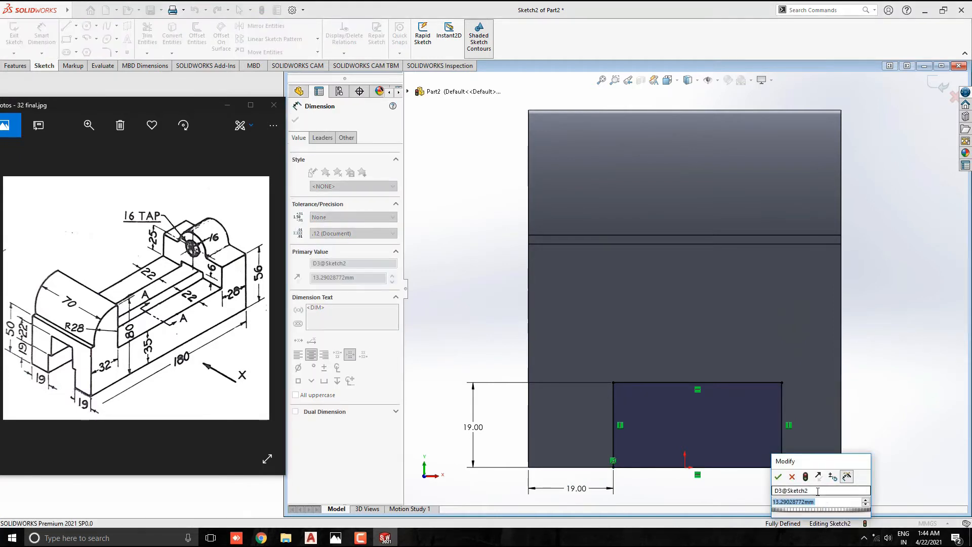
text(19)
key(Return)
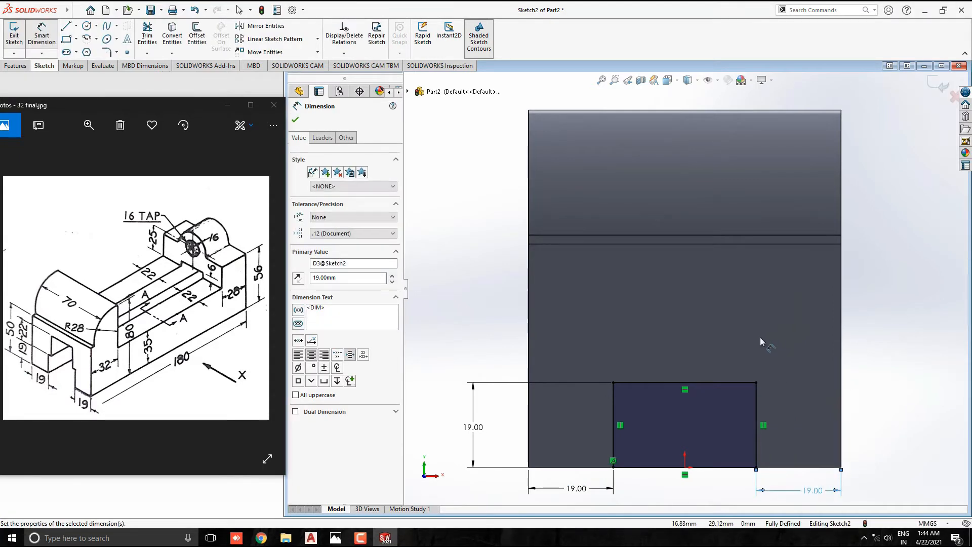
key(Escape)
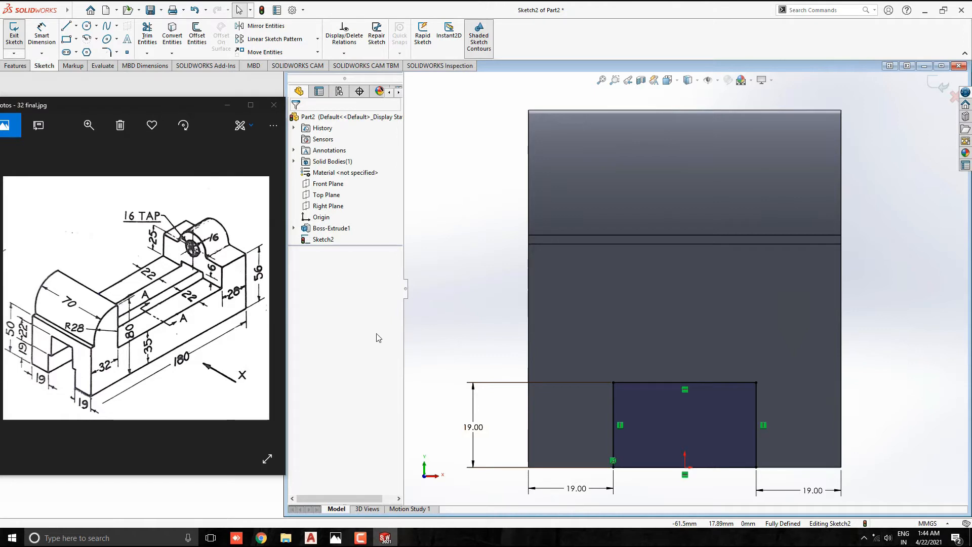
Sketch a second rectangle about 22 mm wide and 15 mm high, standing on the first rectangle's top edge
click(66, 39)
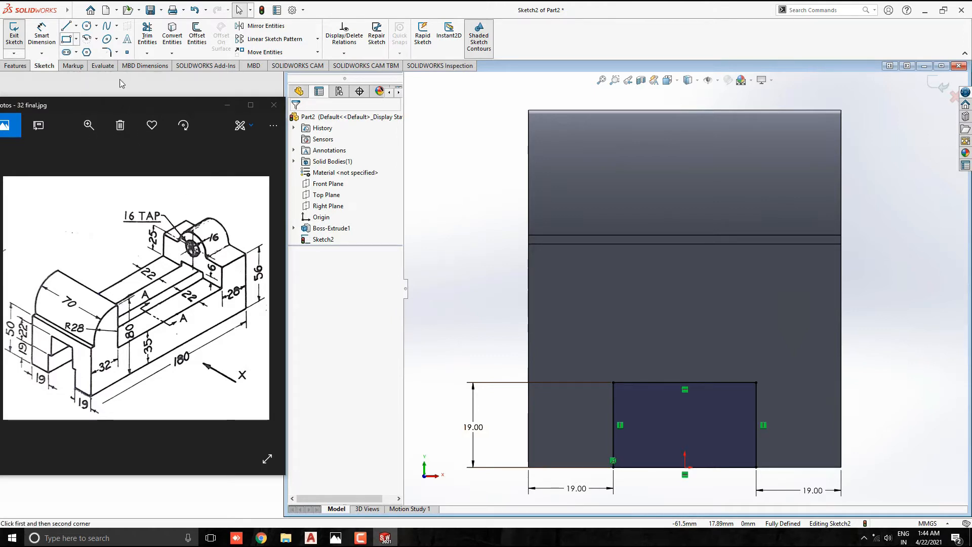
click(637, 382)
click(733, 313)
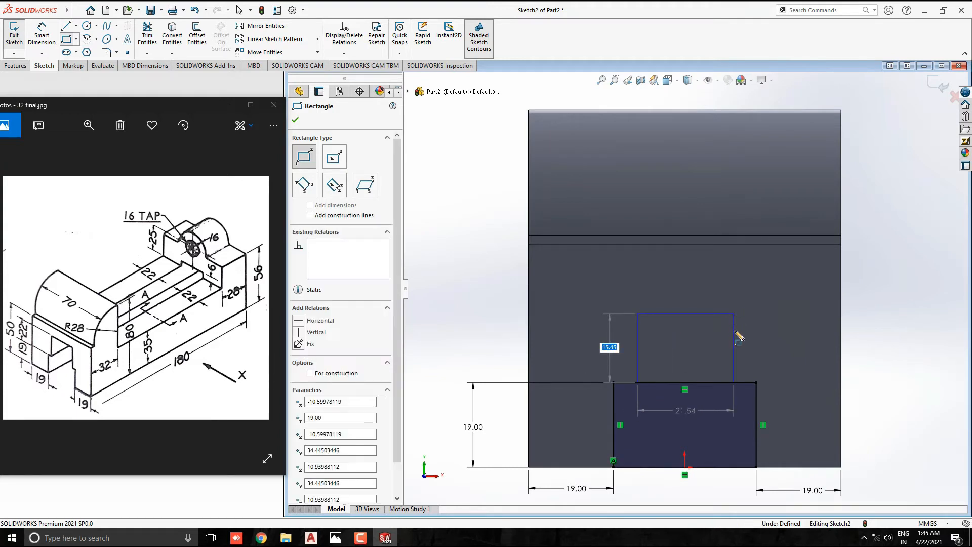
Dimension the second rectangle's height as 22 mm
key(Escape)
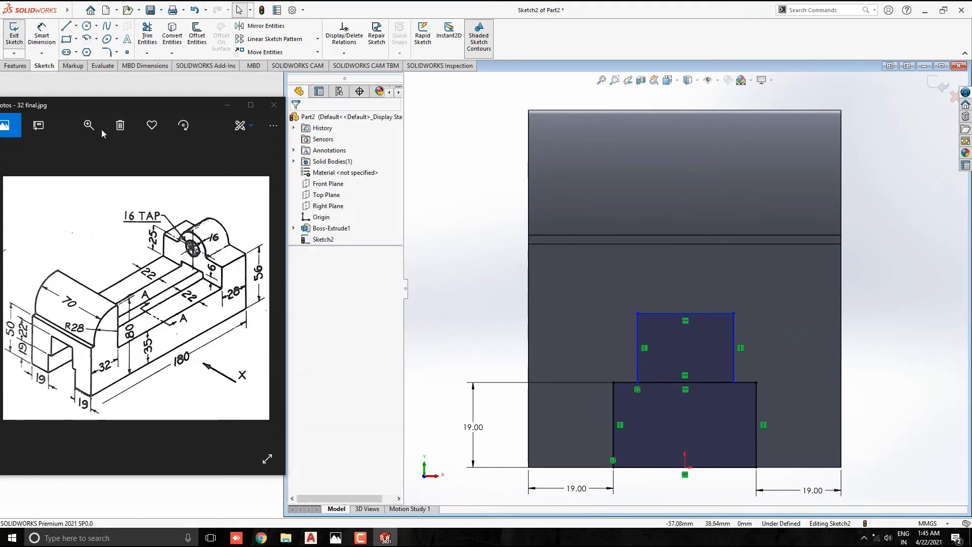
click(637, 356)
key(d)
click(473, 350)
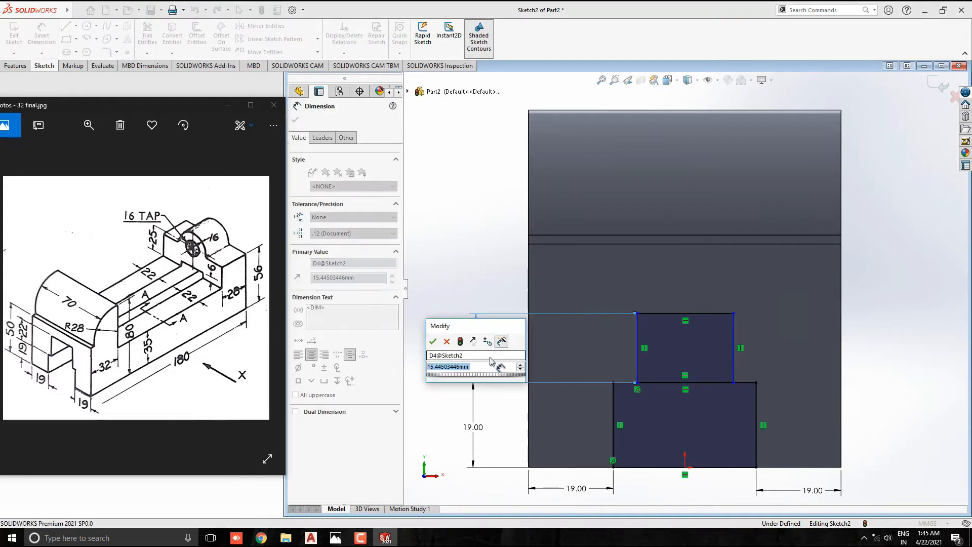
text(22)
key(Return)
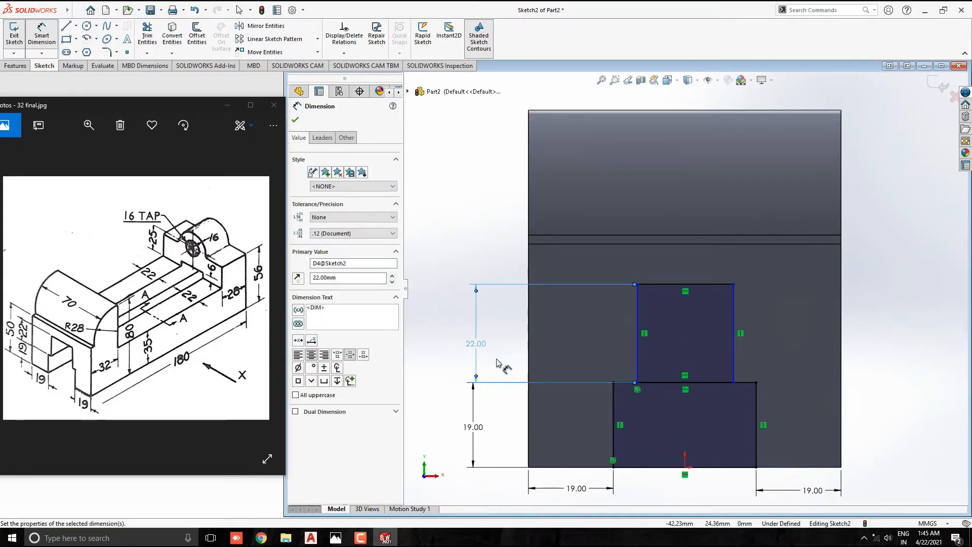
Dimension the distance from the face's left edge to the second rectangle's left side as 22 mm
click(636, 357)
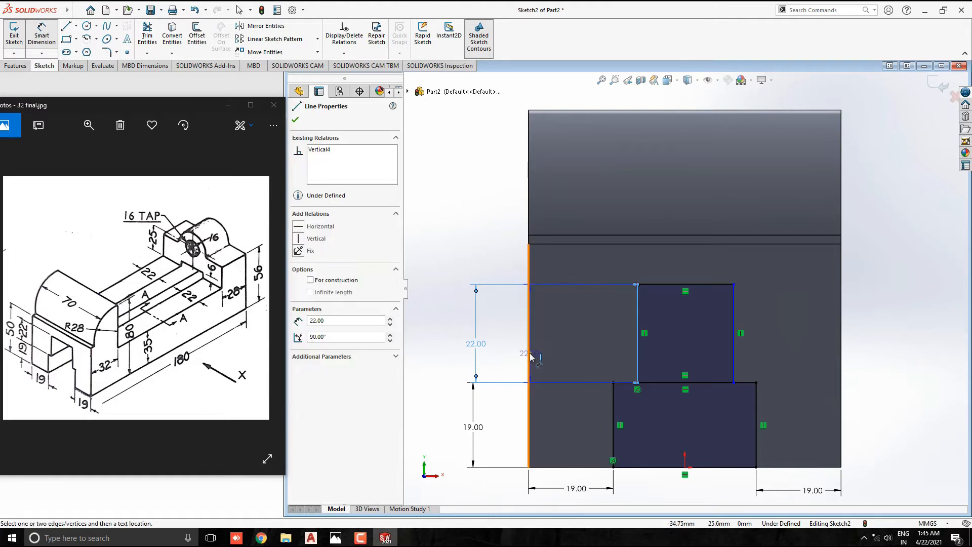
key(d)
click(528, 277)
click(475, 261)
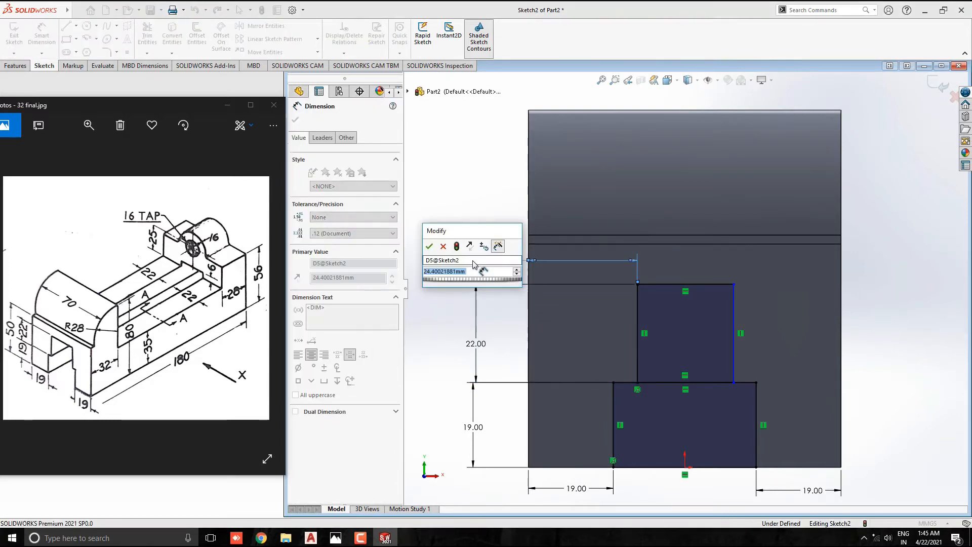
text(22)
key(Return)
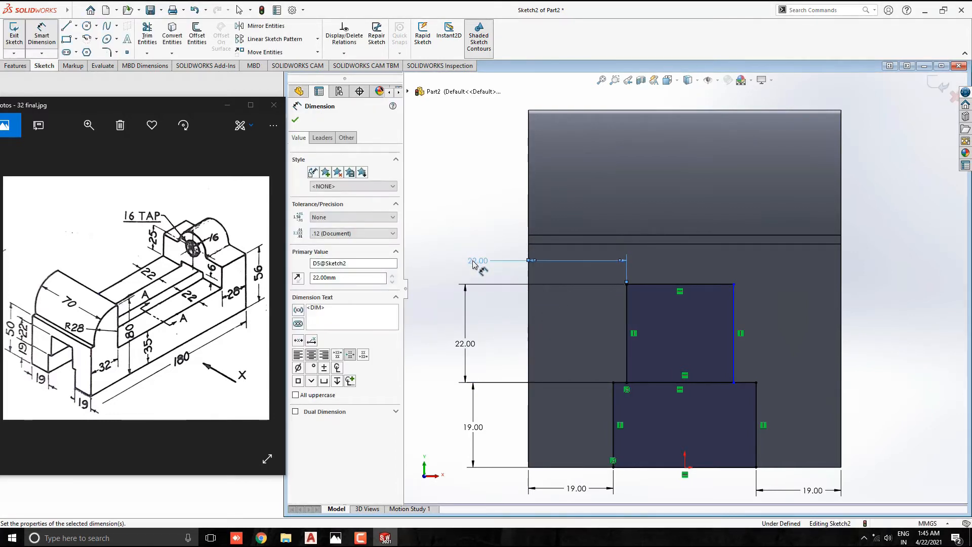
Dimension the distance from the second rectangle's right side to the face's right edge as 22 mm
click(732, 360)
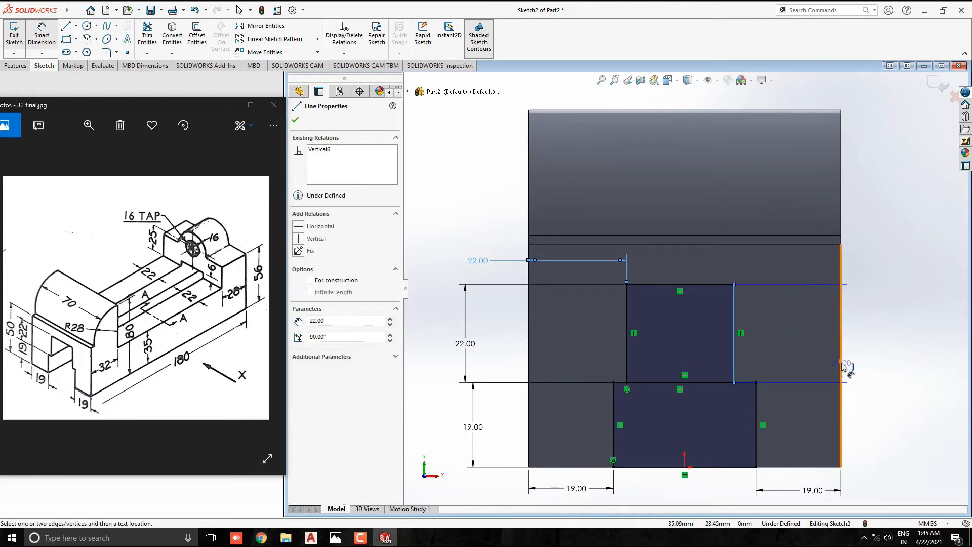
click(841, 360)
click(864, 267)
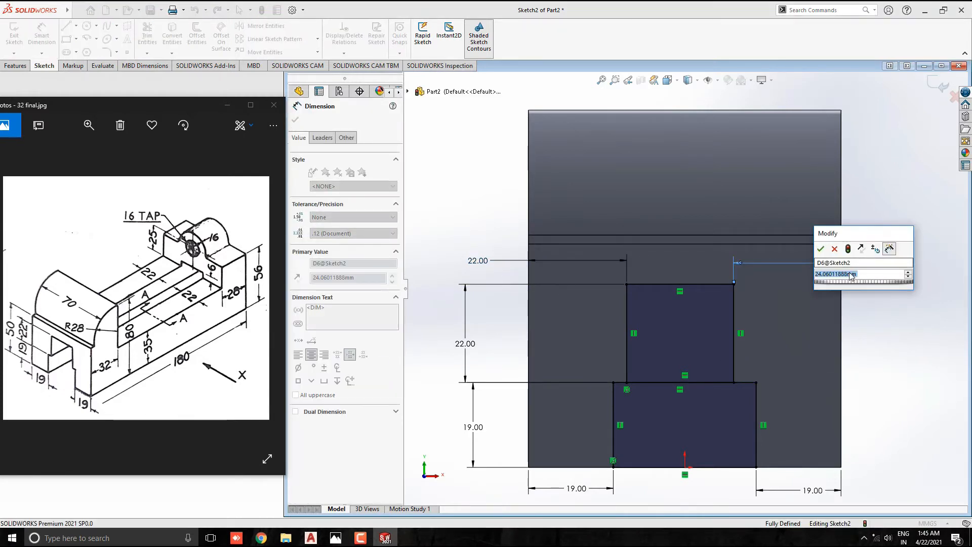
text(22)
key(Return)
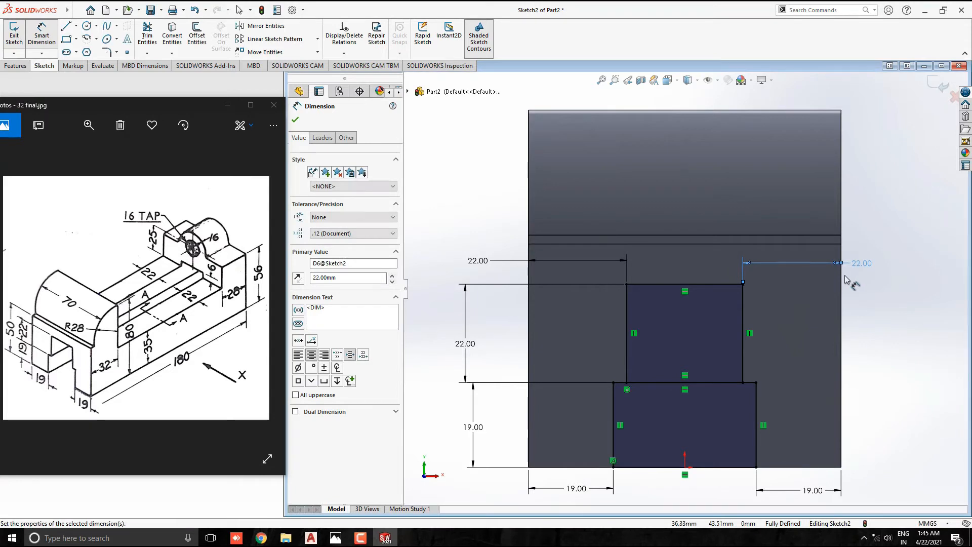
key(Escape)
key(f)
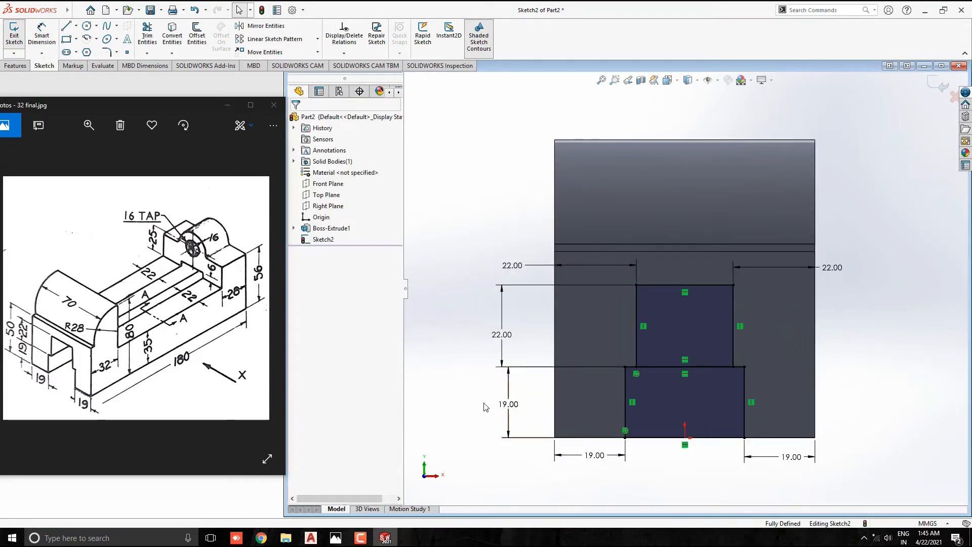
Cut-extrude both rectangular regions of the slot sketch with the Through All end condition
click(15, 65)
click(152, 36)
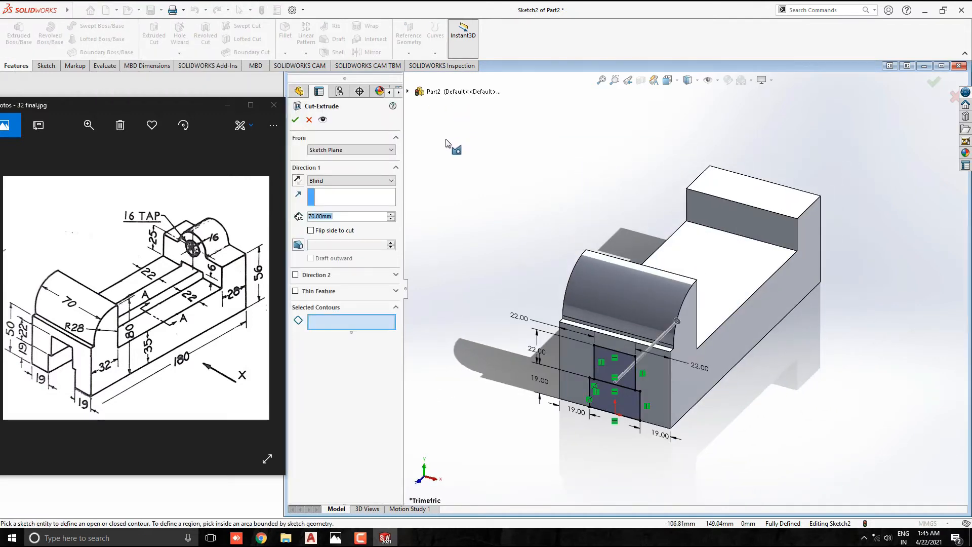
click(608, 366)
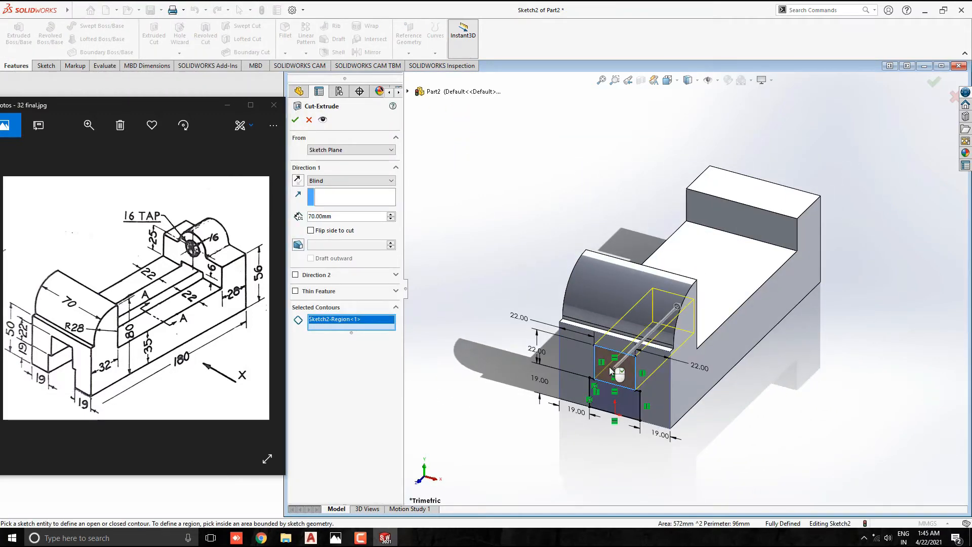
click(606, 392)
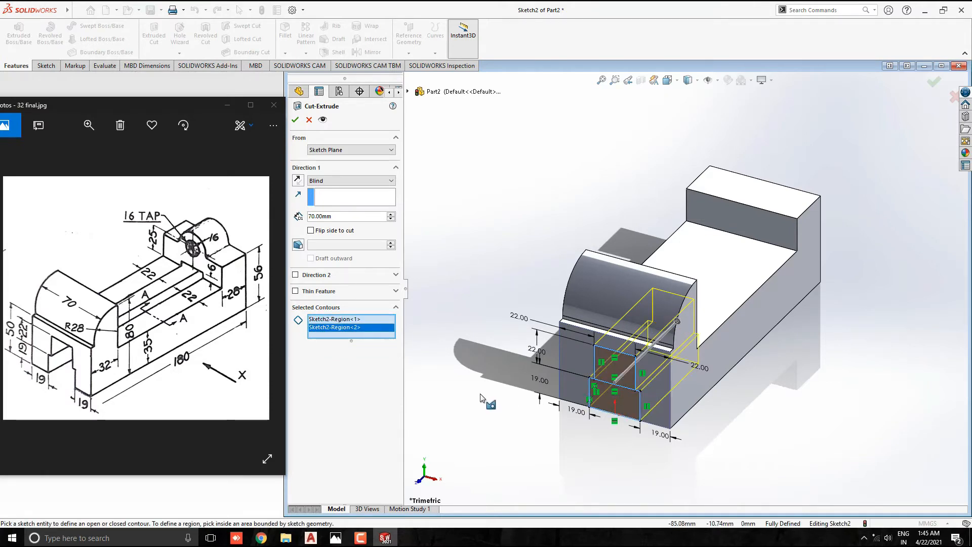
click(343, 186)
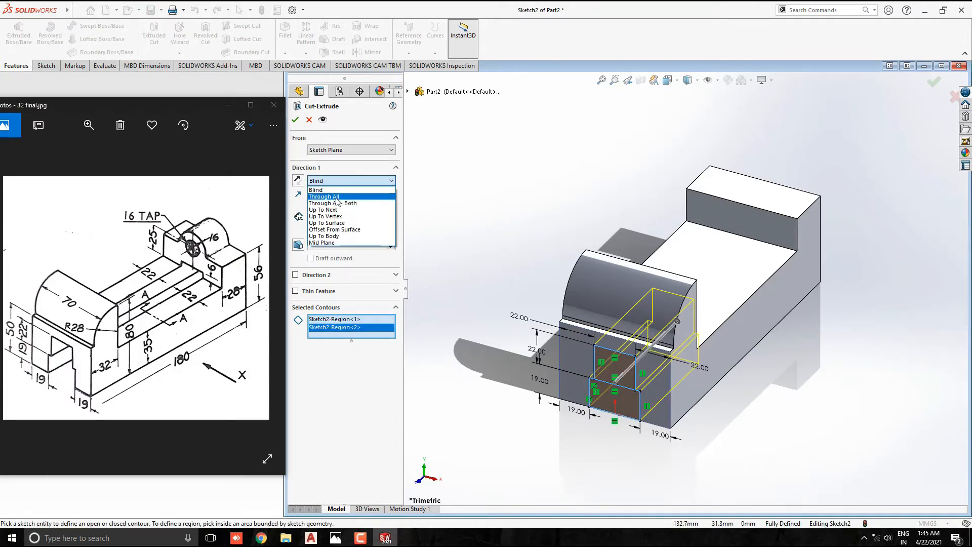
click(334, 197)
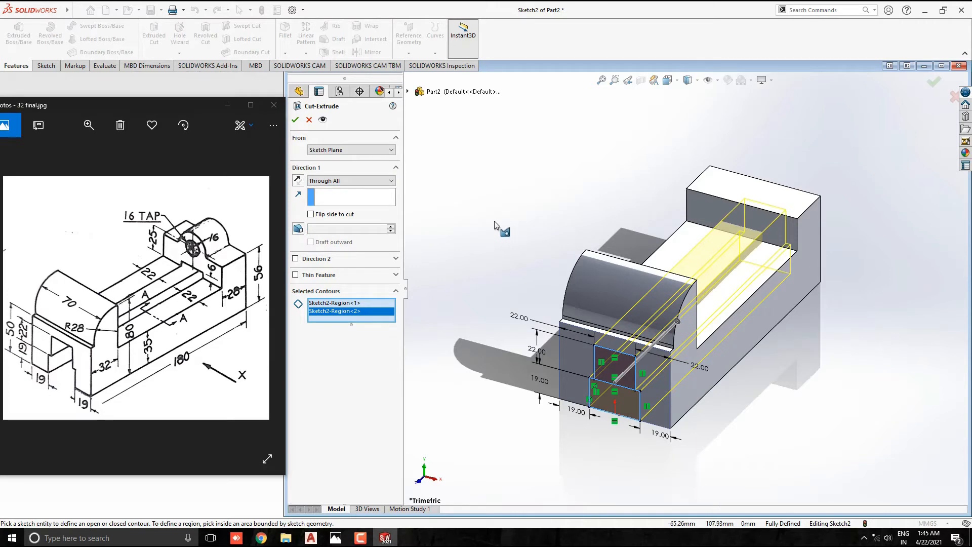
click(295, 120)
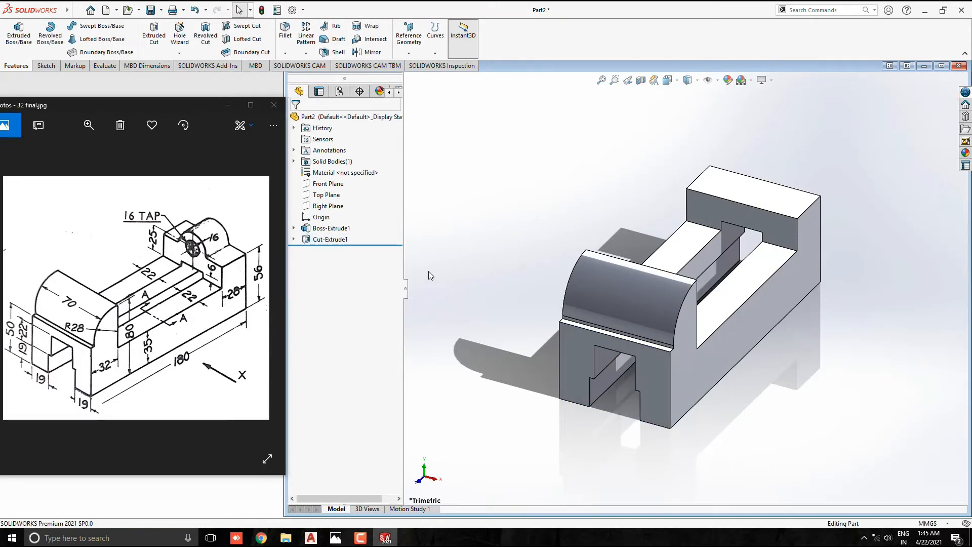
Start a sketch on the rear block's inner face and apply a section view offset 64 mm from that face
click(775, 231)
click(816, 195)
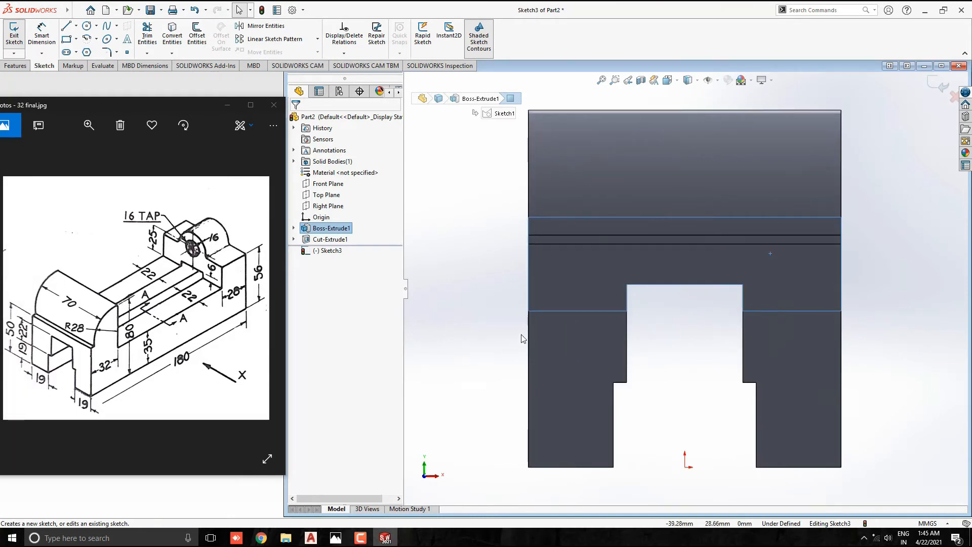
middle_drag(666, 302, 729, 332)
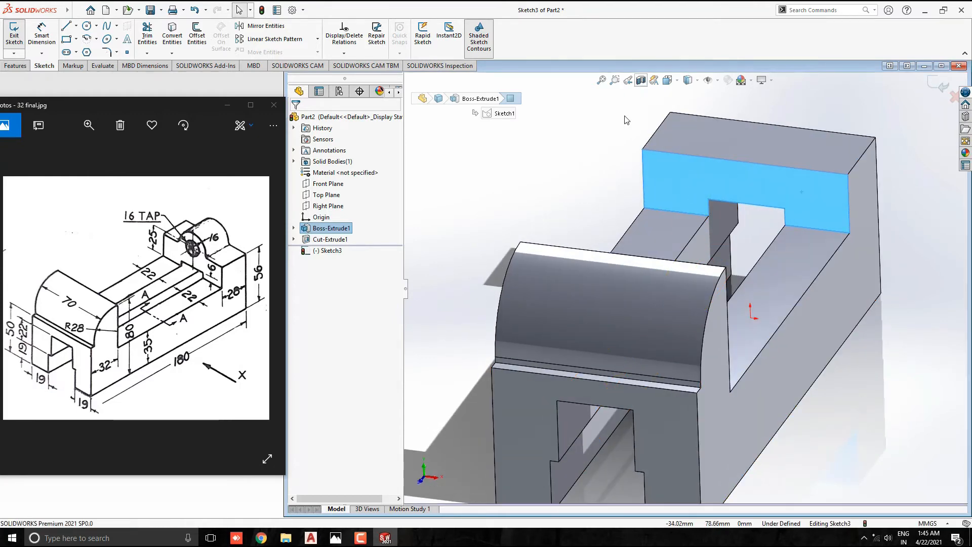
scroll(500, 248, up, 3)
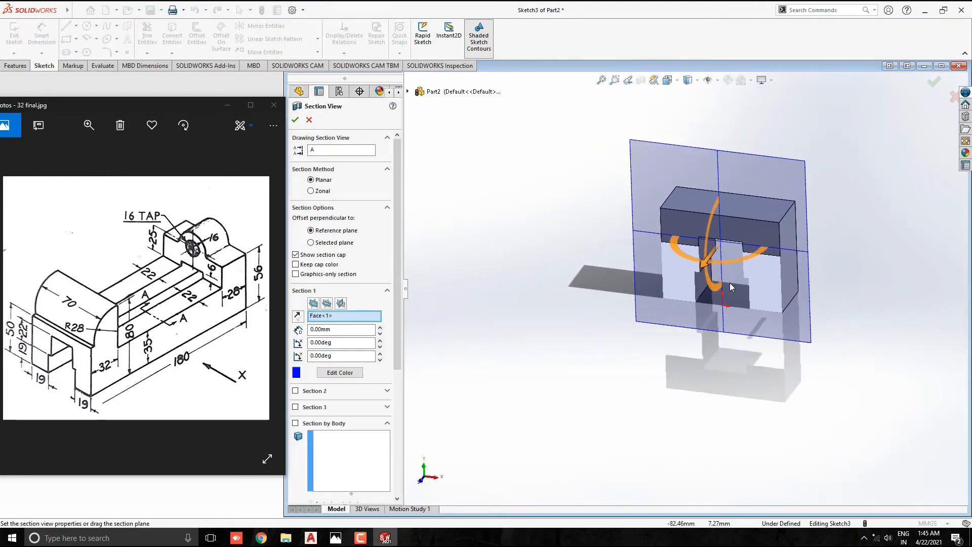
scroll(748, 278, down, 2)
scroll(687, 294, up, 1)
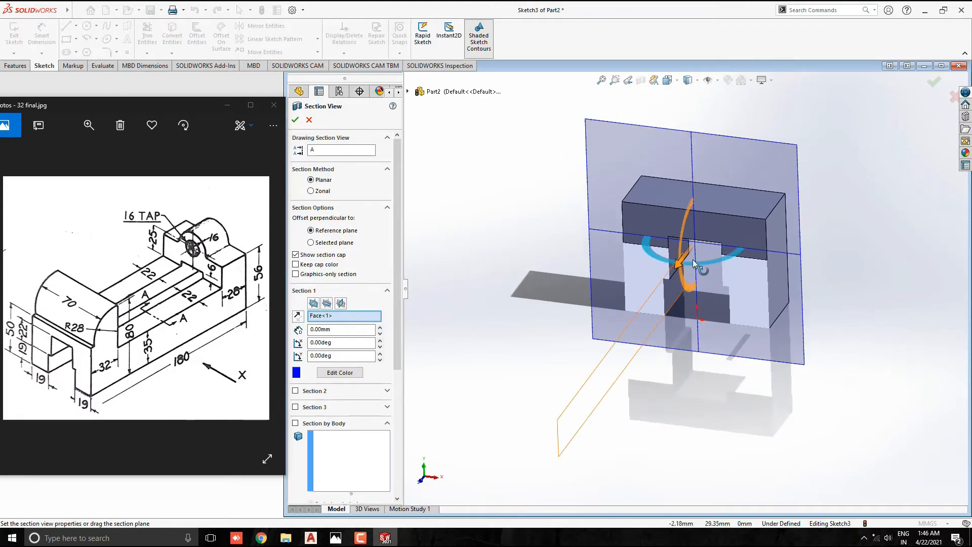
drag(679, 263, 624, 313)
mouse_move(594, 324)
middle_down()
mouse_move(582, 322)
mouse_move(602, 325)
mouse_move(588, 326)
middle_up()
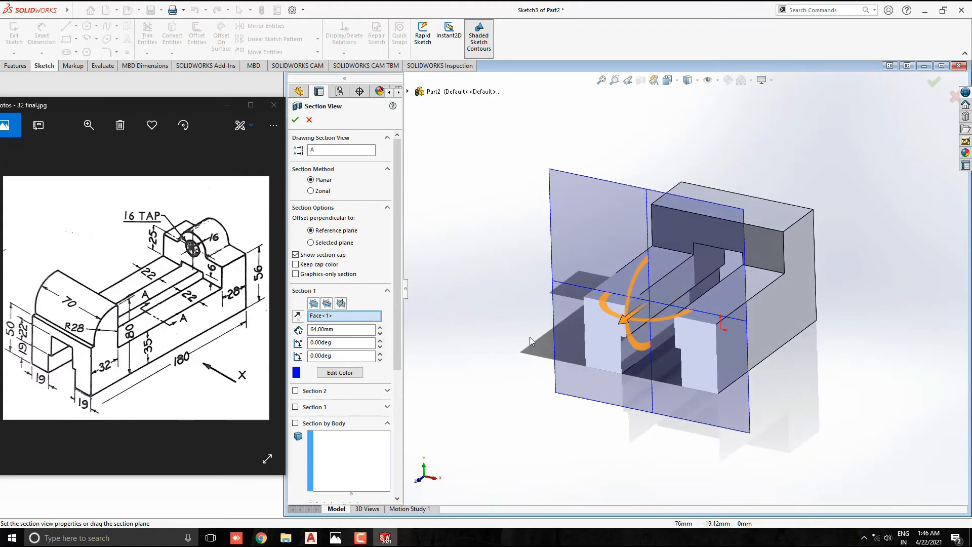
click(295, 119)
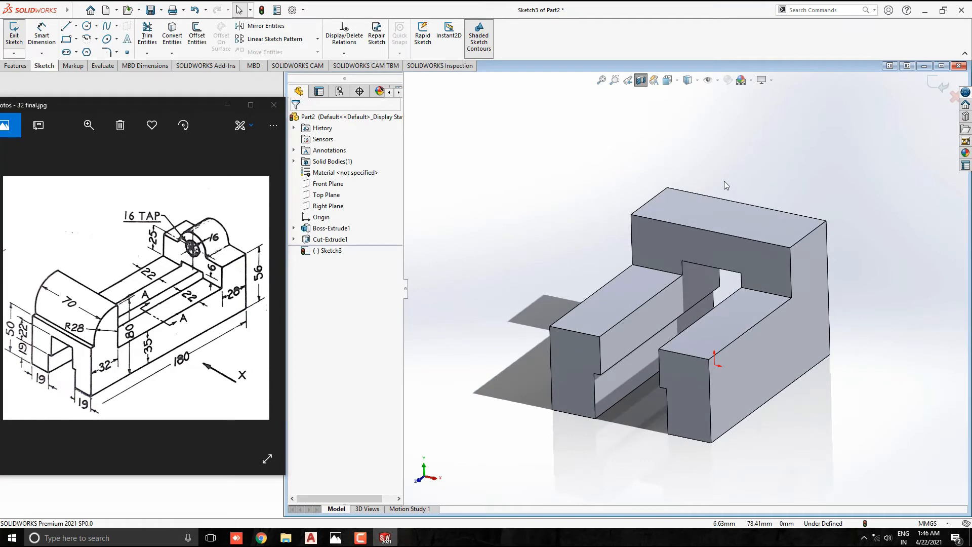
Sketch a 32 mm diameter circle centred above the midpoint of the rear block's top edge
key(ctrl+8)
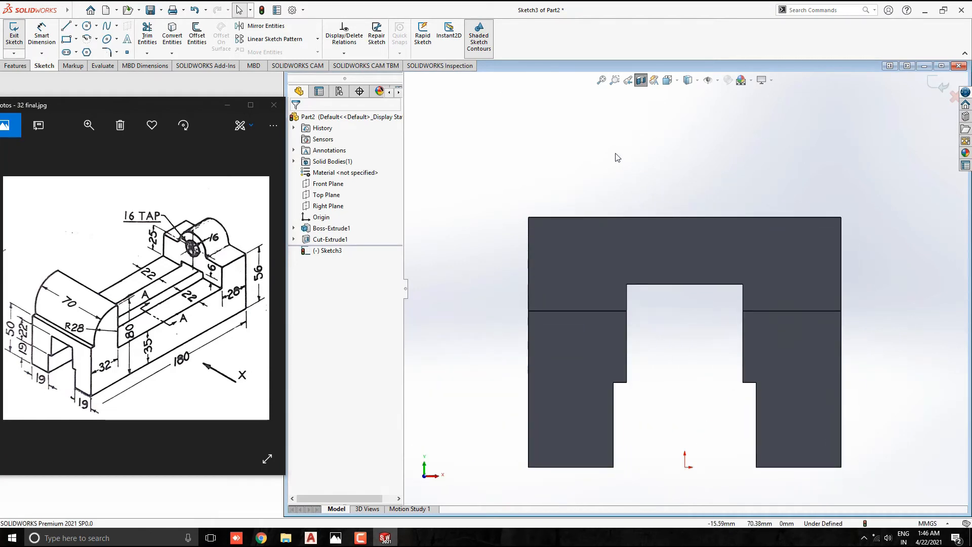
click(86, 26)
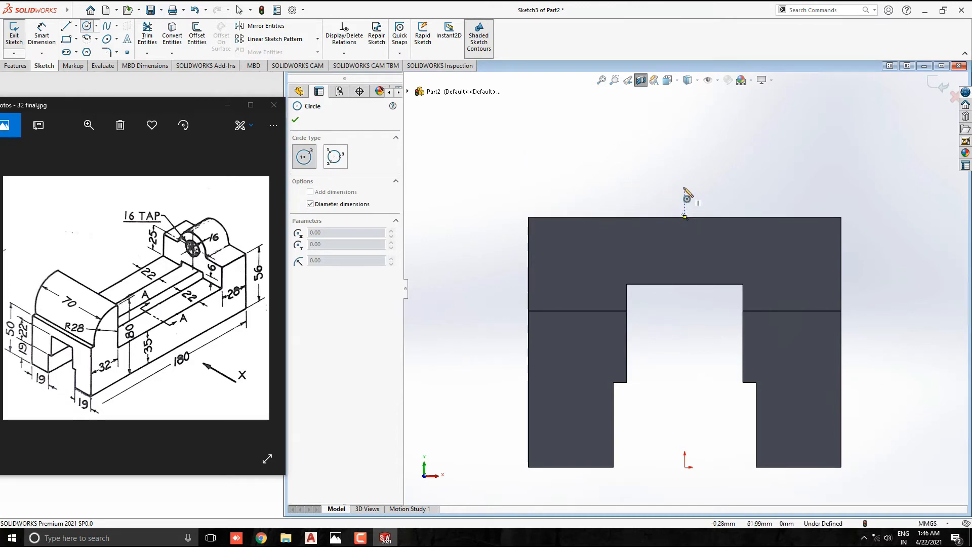
click(684, 174)
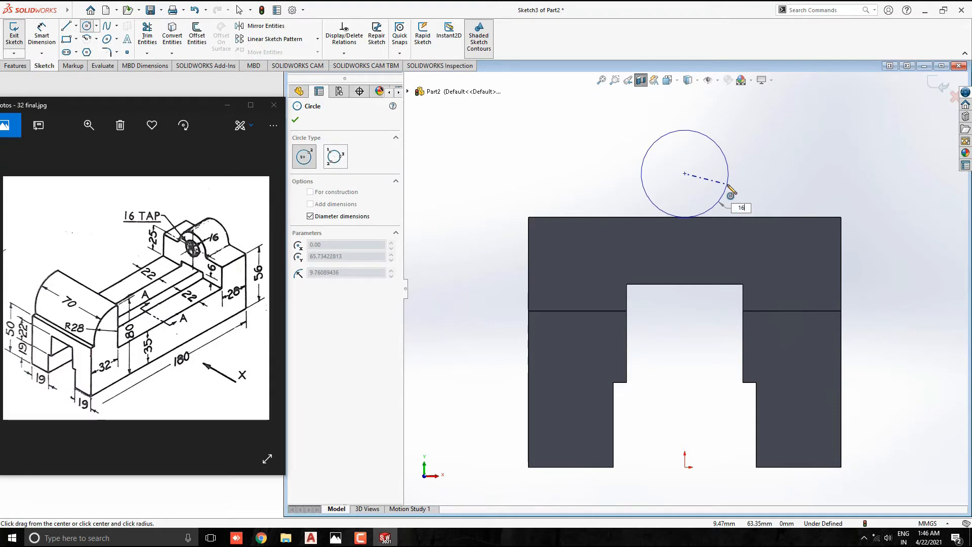
key(Return)
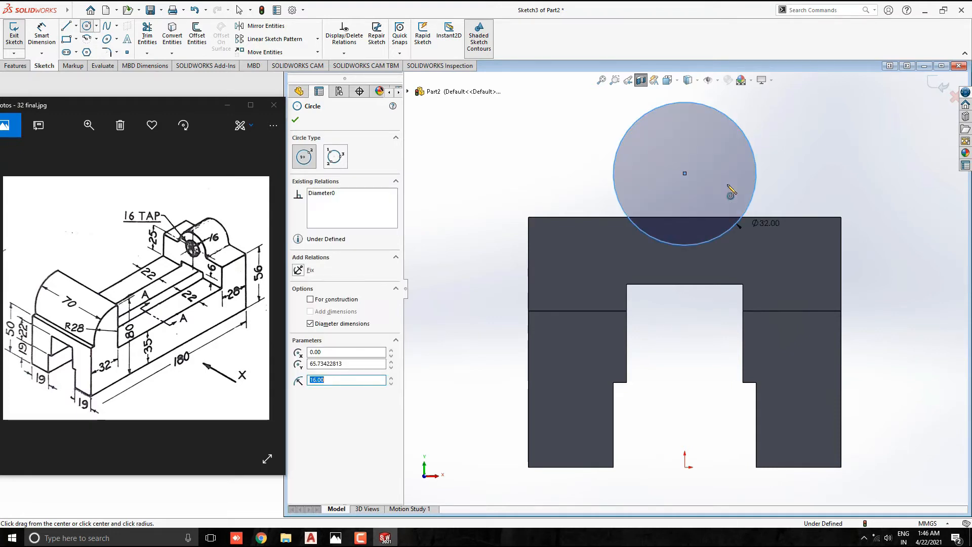
scroll(724, 186, up, 1)
scroll(741, 139, down, 1)
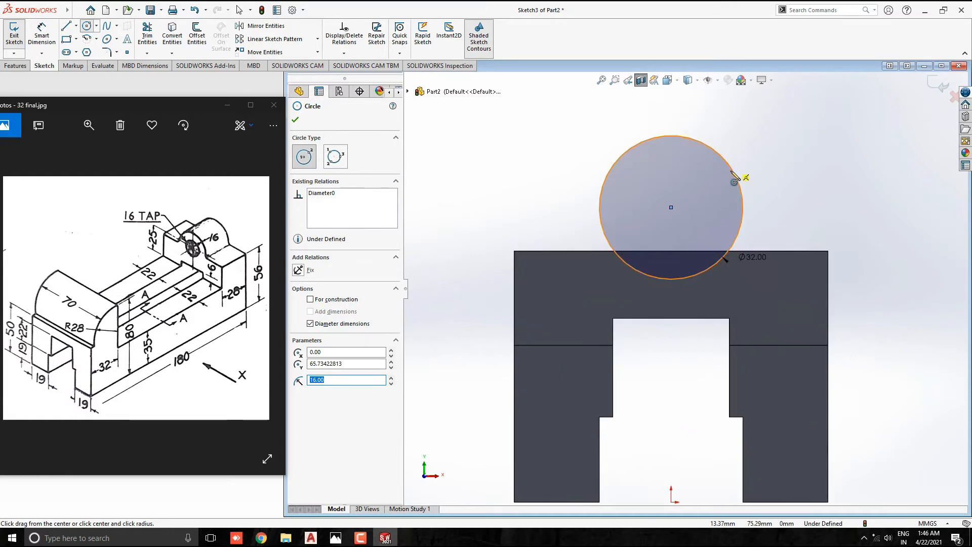
key(Escape)
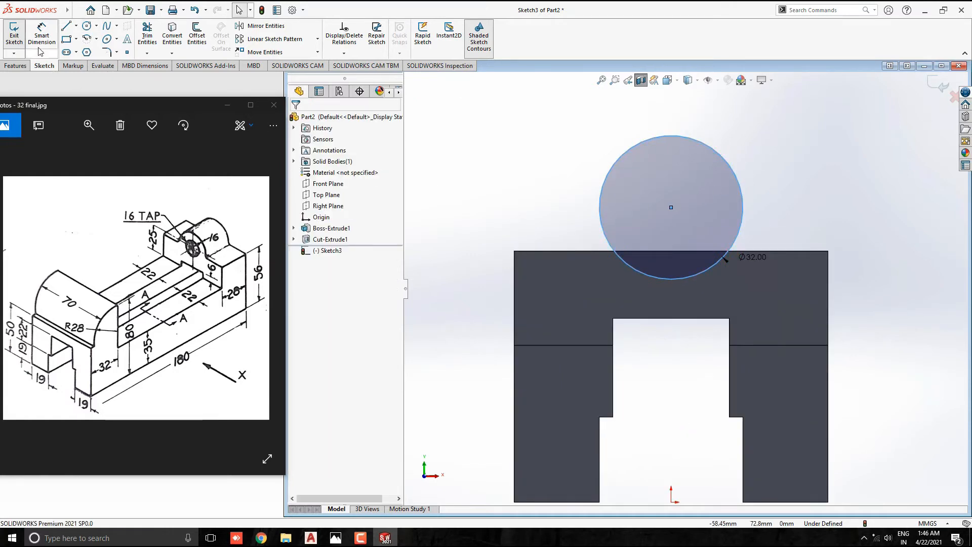
key(Escape)
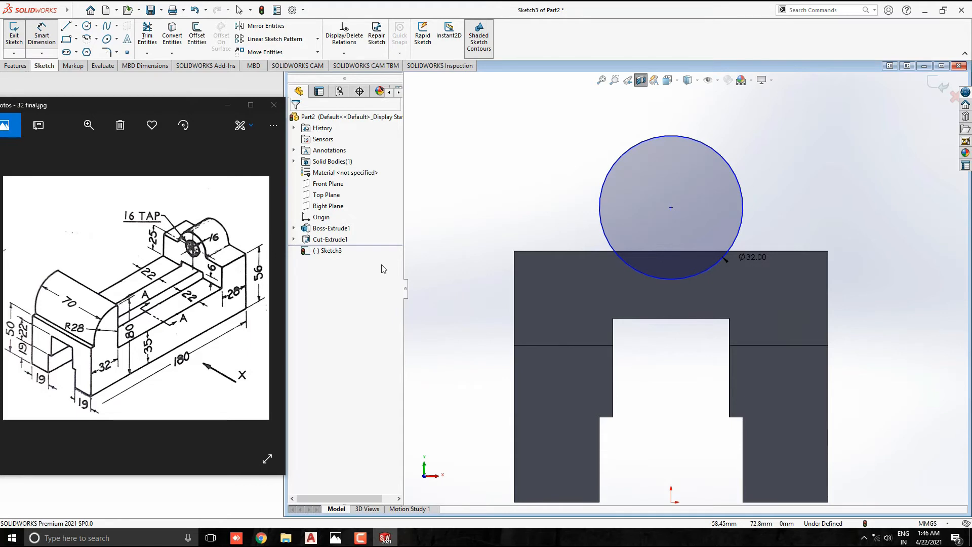
Dimension the height of the circle's centre above the block's lower ledge edge as 25 mm
click(540, 344)
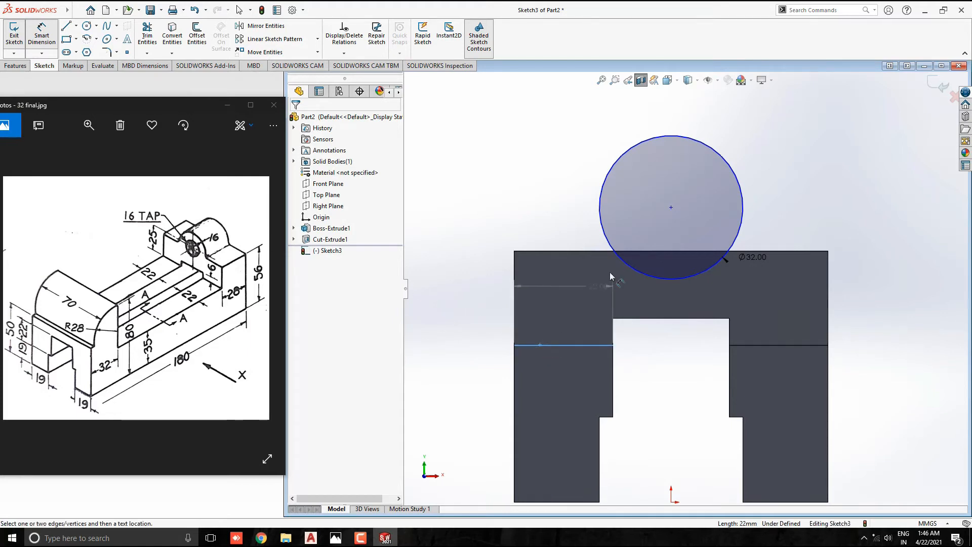
click(599, 214)
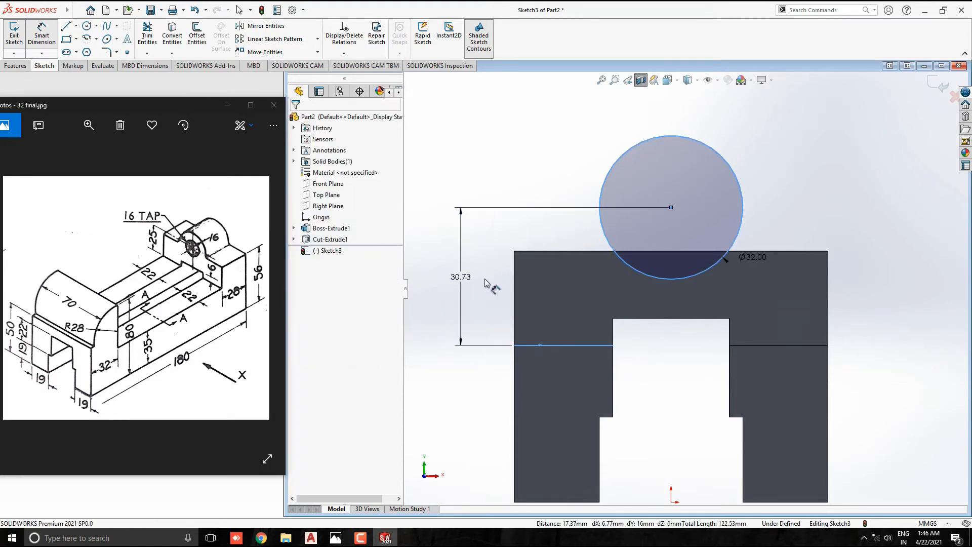
click(461, 278)
text(25)
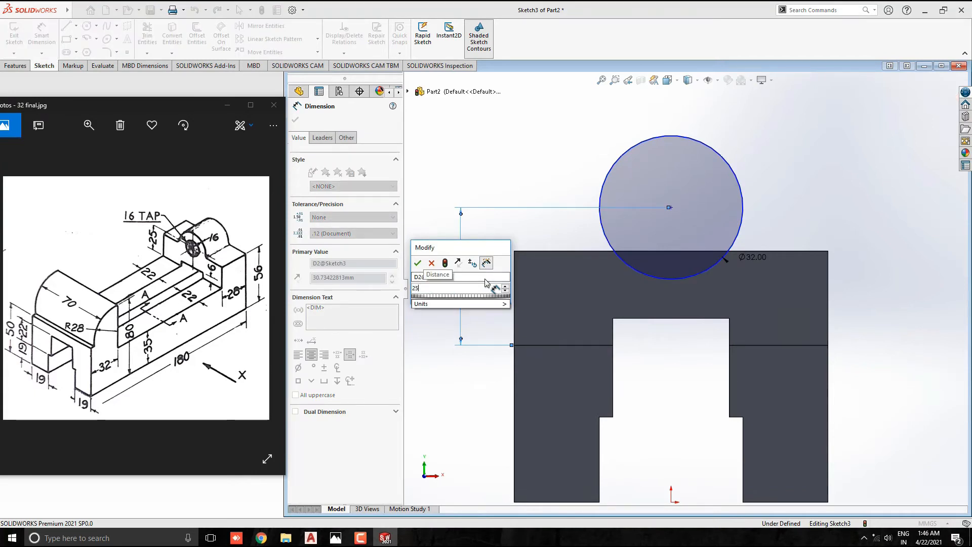
key(Return)
key(Escape)
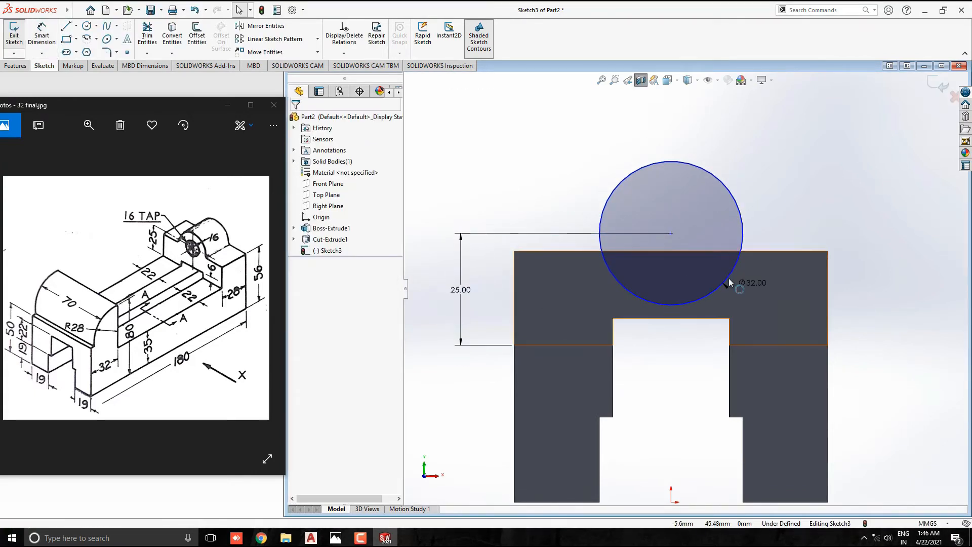
Draw connected lines from the circle's left quadrant down to the block's top edge, 32 mm across, and 4 mm up to the right quadrant
scroll(658, 223, down, 3)
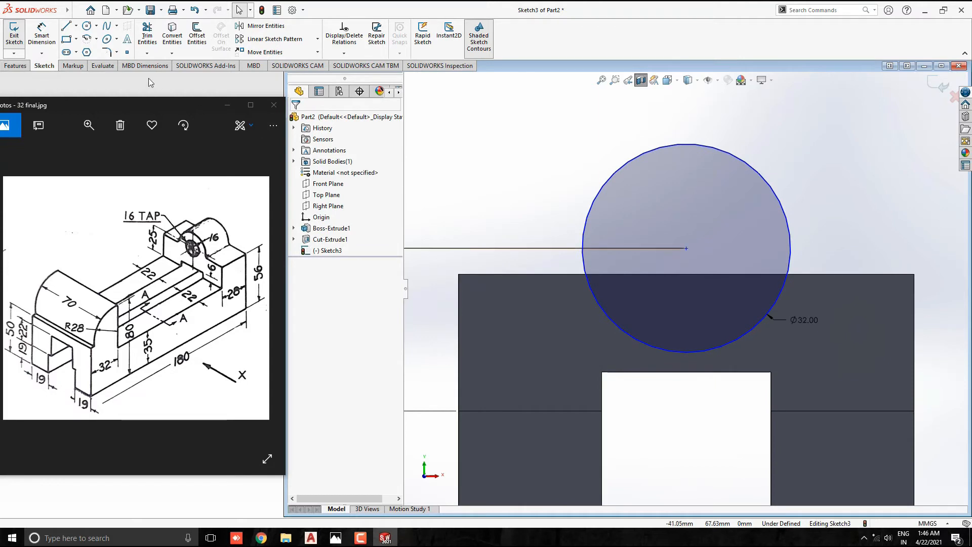
click(66, 27)
scroll(586, 271, down, 1)
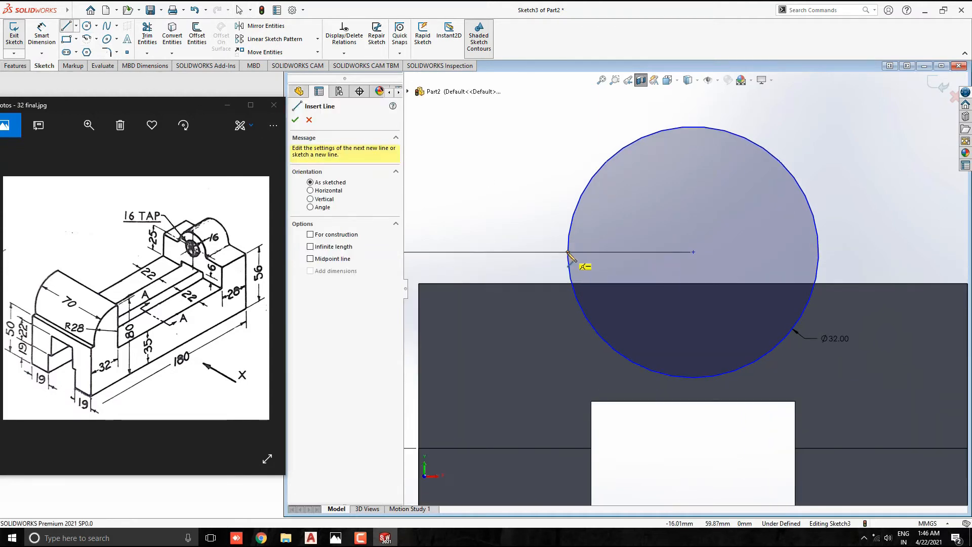
click(571, 272)
click(567, 283)
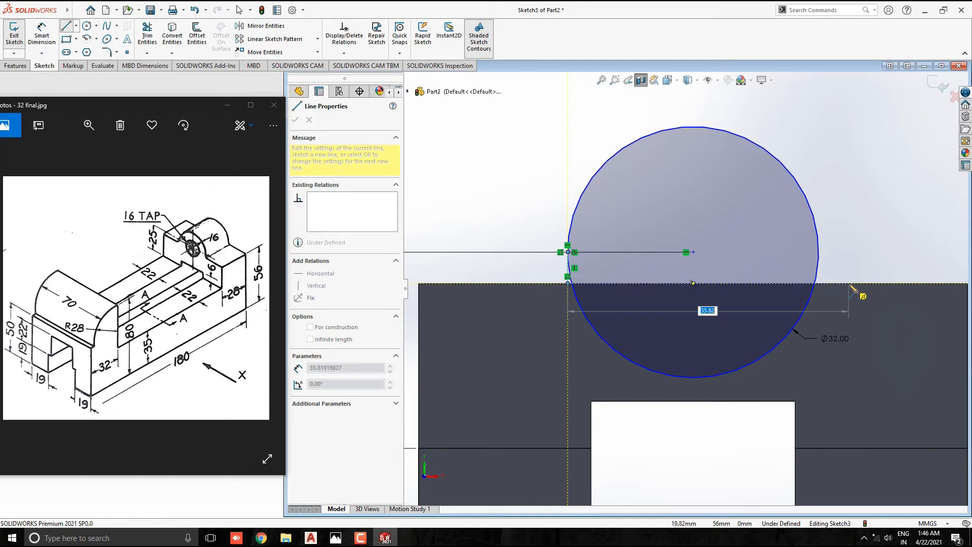
text(32)
key(Return)
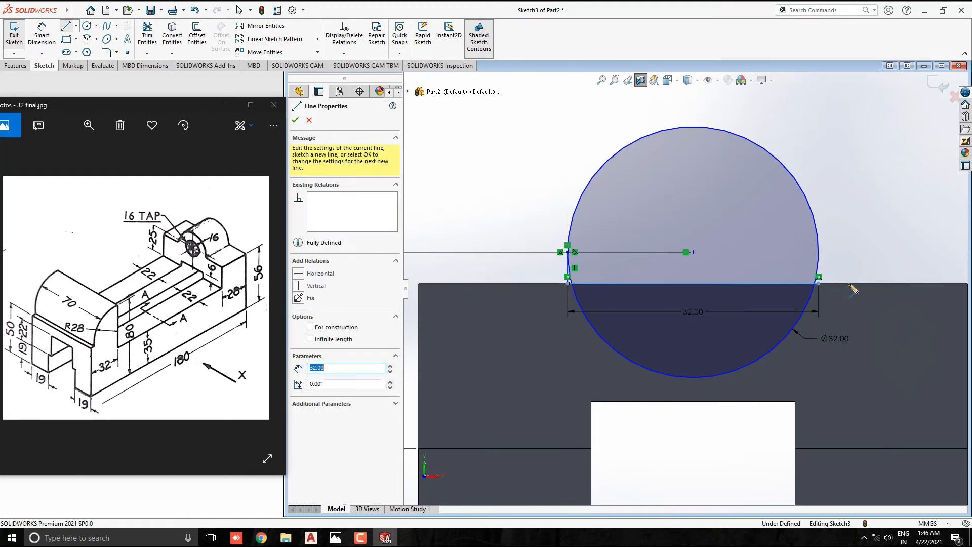
text(4)
key(Return)
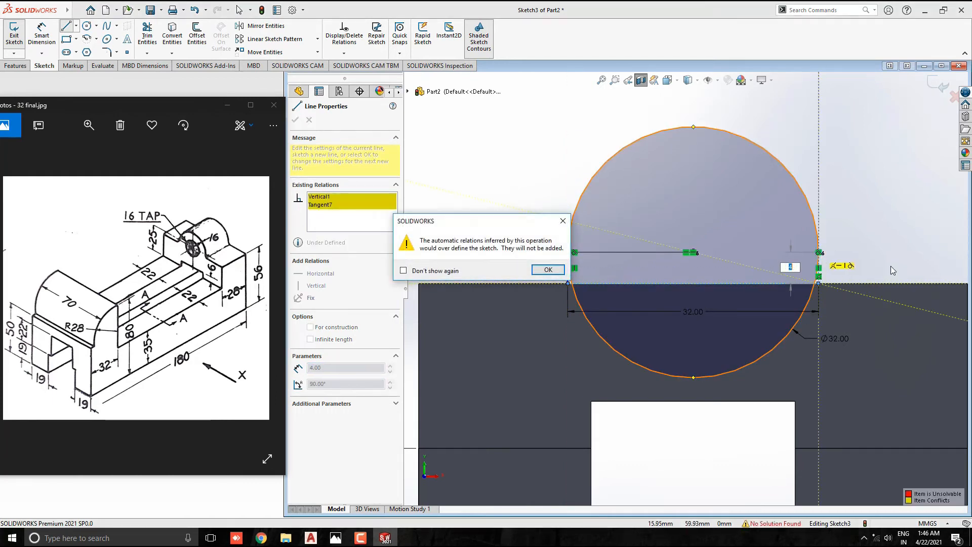
click(548, 269)
key(Escape)
key(Escape)
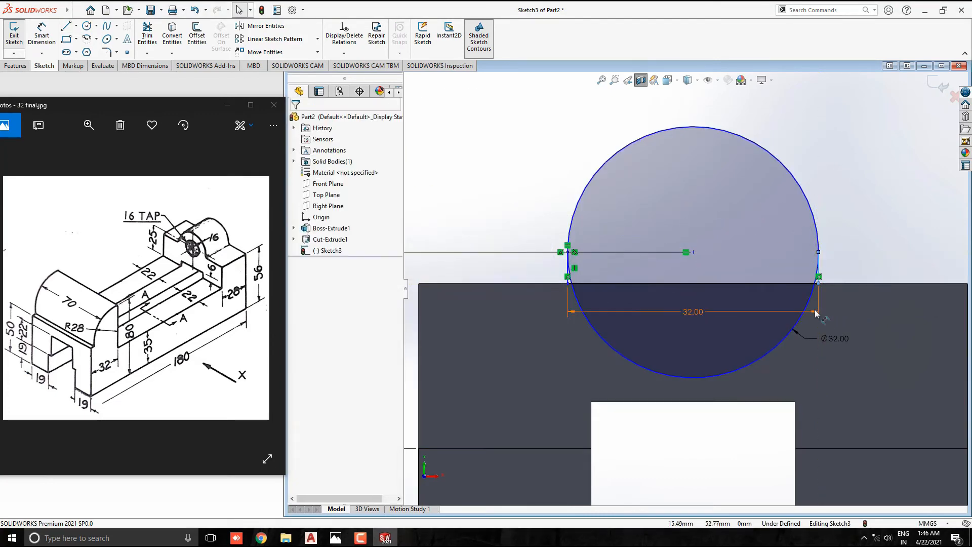
Trim away the lower part of the circle, leaving the upper arc joined to the two short vertical lines
scroll(834, 326, down, 1)
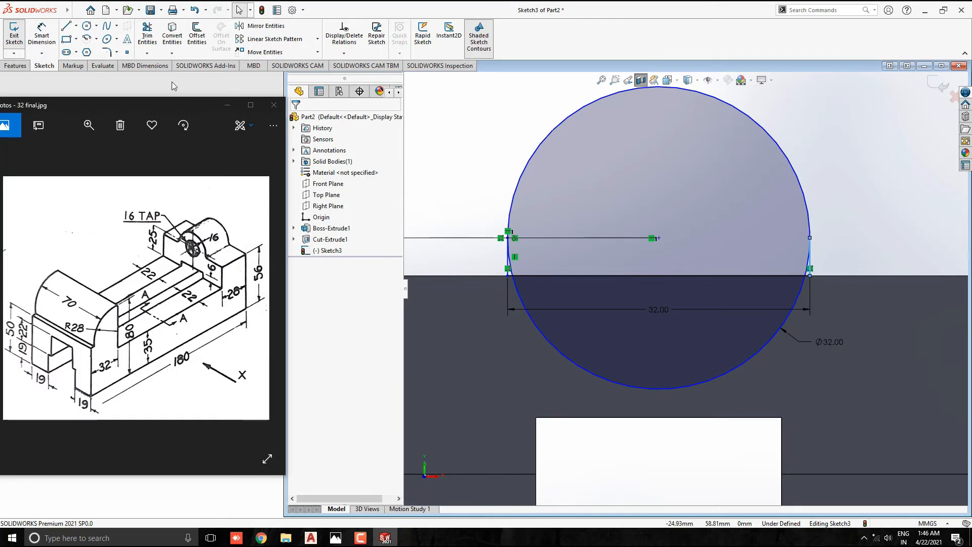
click(147, 34)
scroll(604, 206, down, 1)
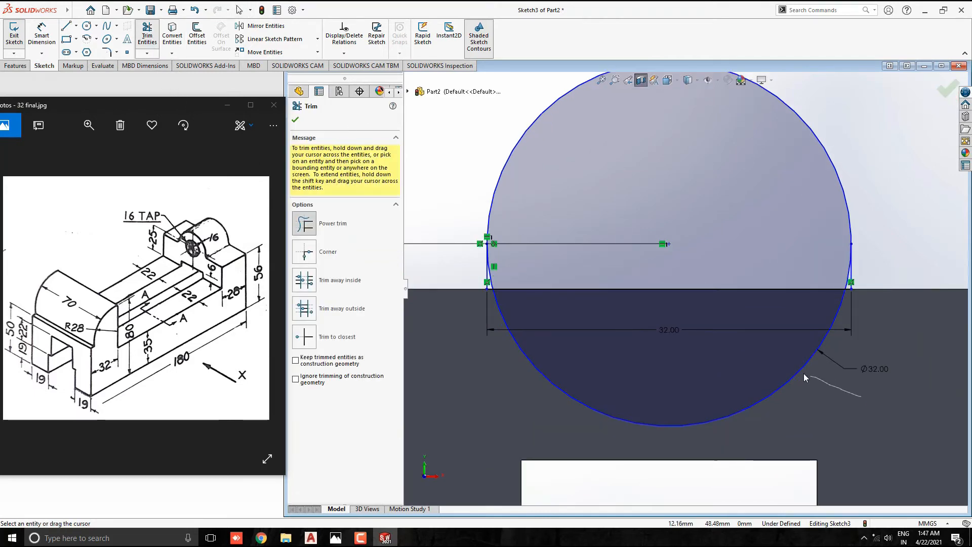
drag(805, 377, 785, 363)
scroll(842, 272, down, 1)
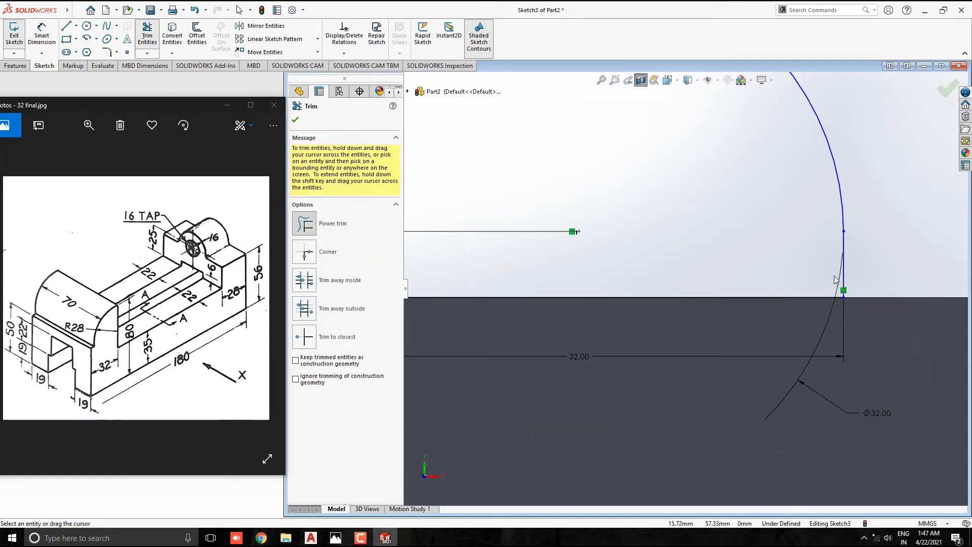
scroll(835, 279, up, 3)
scroll(526, 299, down, 2)
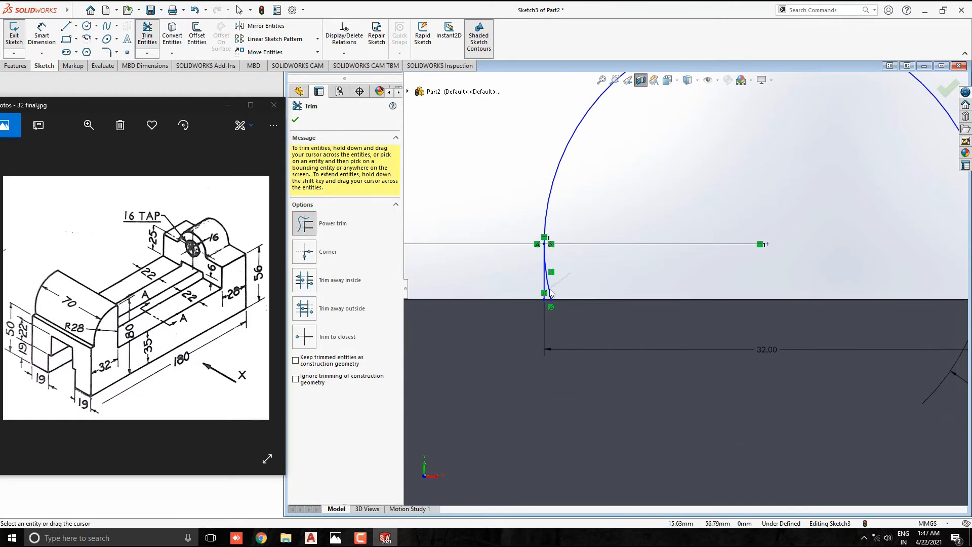
scroll(548, 290, up, 3)
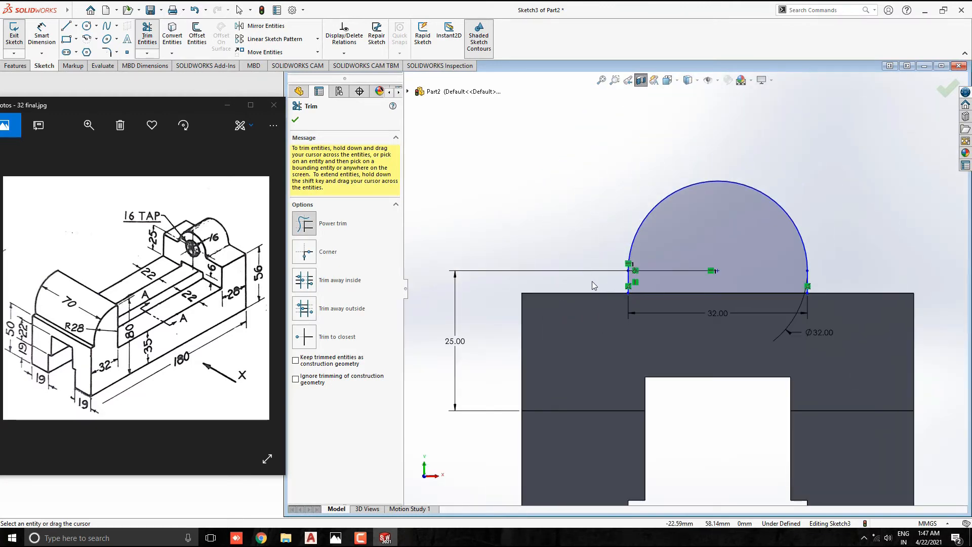
key(Escape)
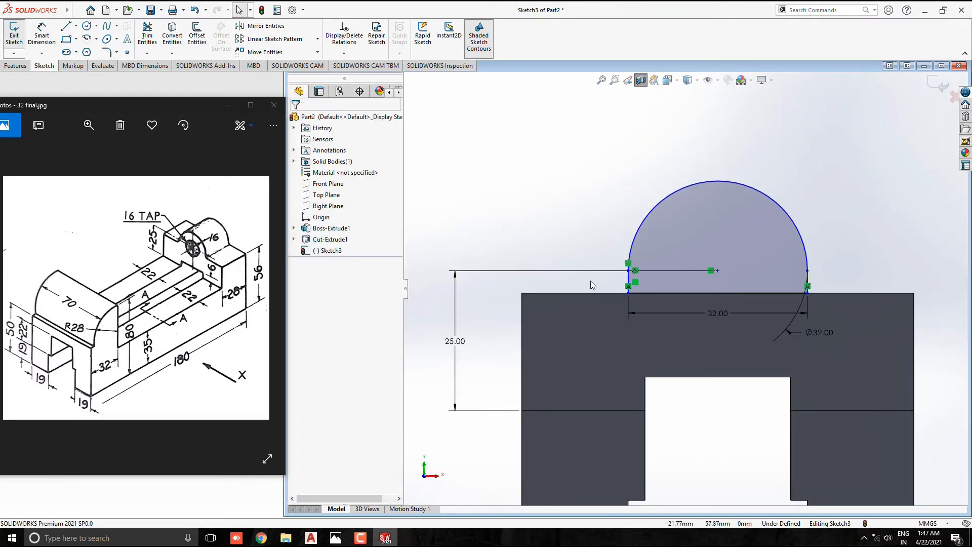
Extrude the rounded profile 28 mm in the reversed direction, over the rear block, with its result merged
click(16, 65)
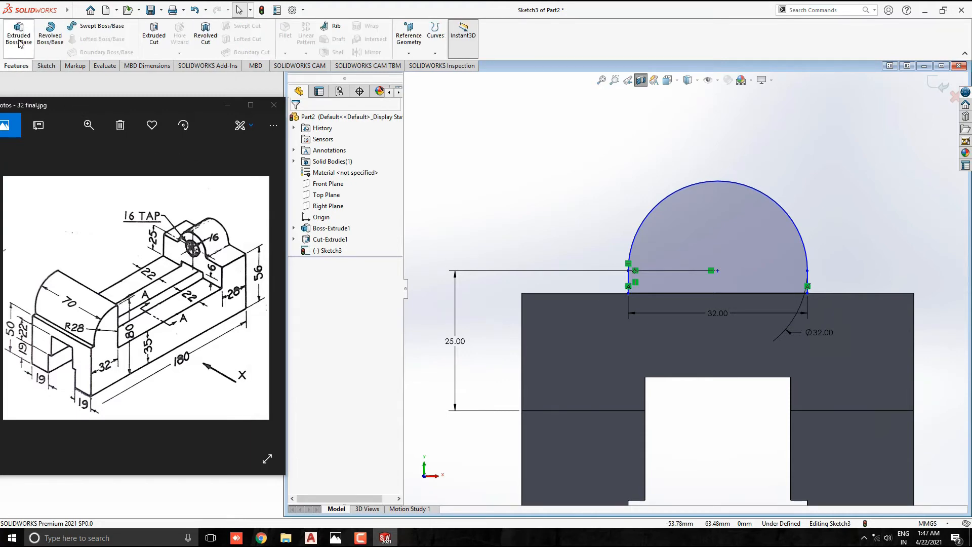
click(19, 36)
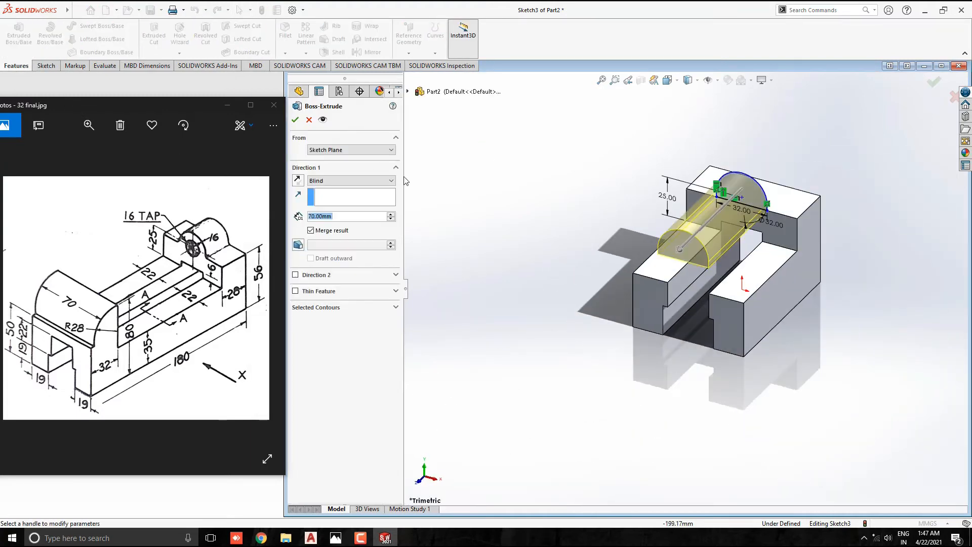
click(298, 180)
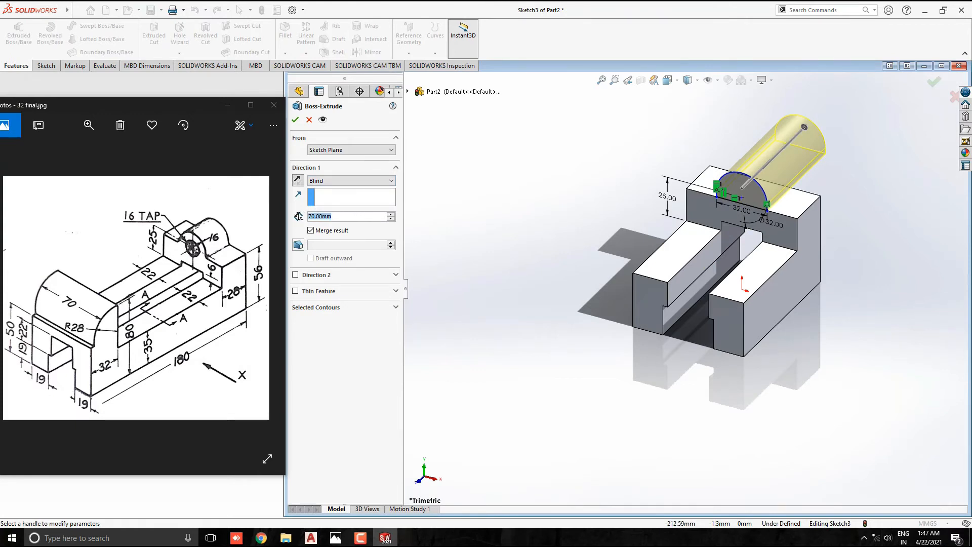
text(28)
key(Return)
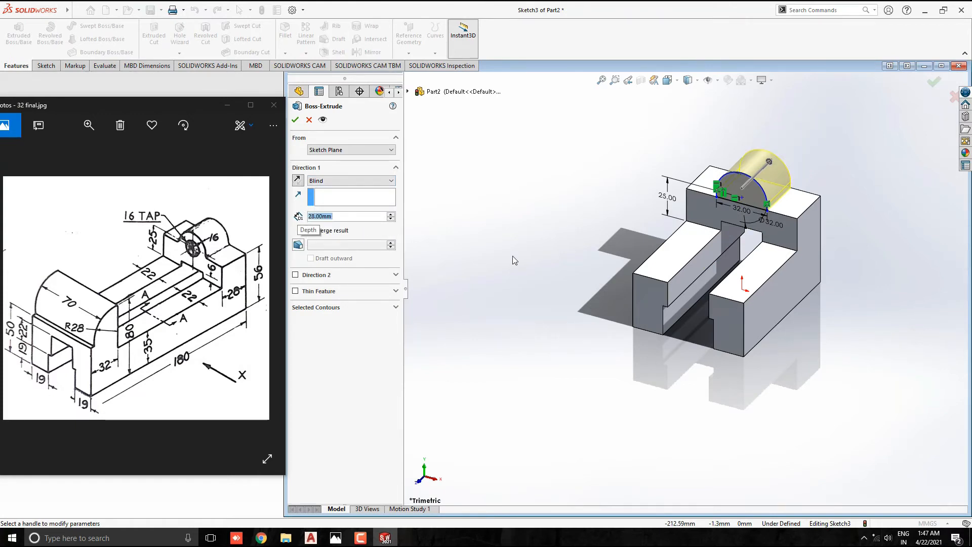
scroll(760, 202, down, 4)
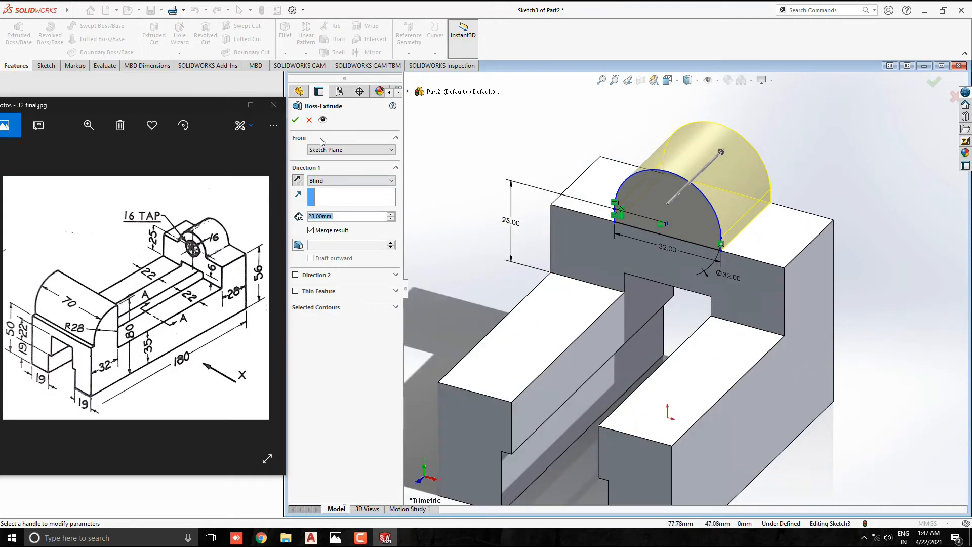
click(295, 121)
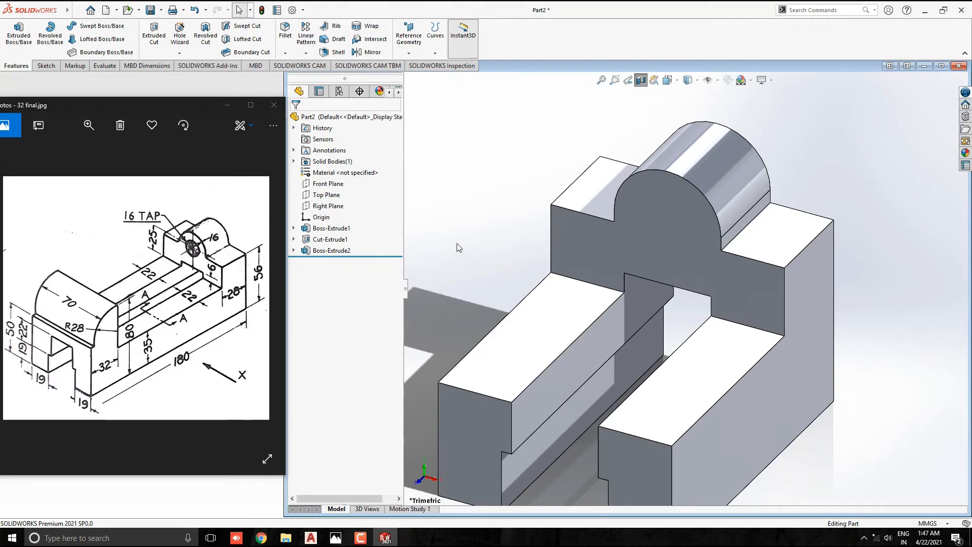
Sketch a 16 mm diameter circle on the rear block's inner face, concentric with the rounded boss
click(681, 213)
click(724, 184)
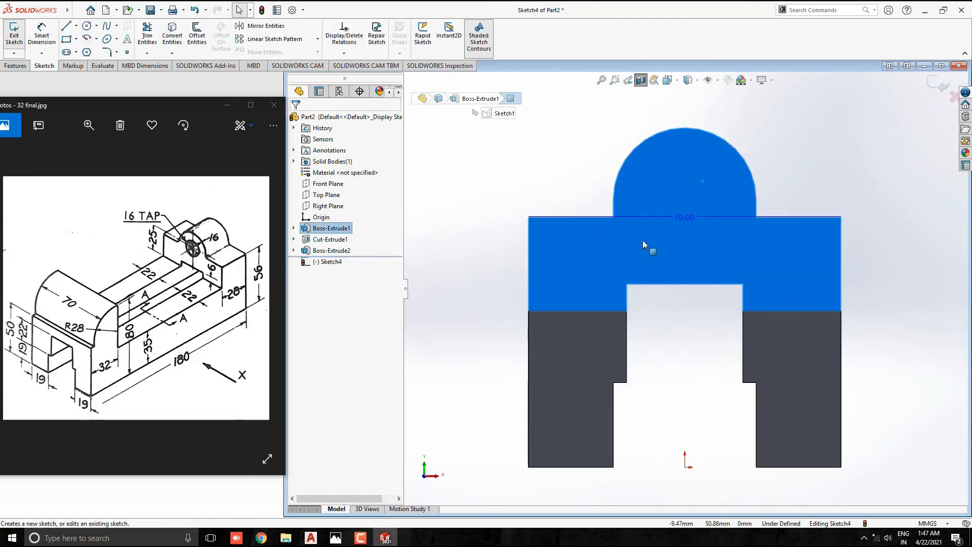
click(86, 26)
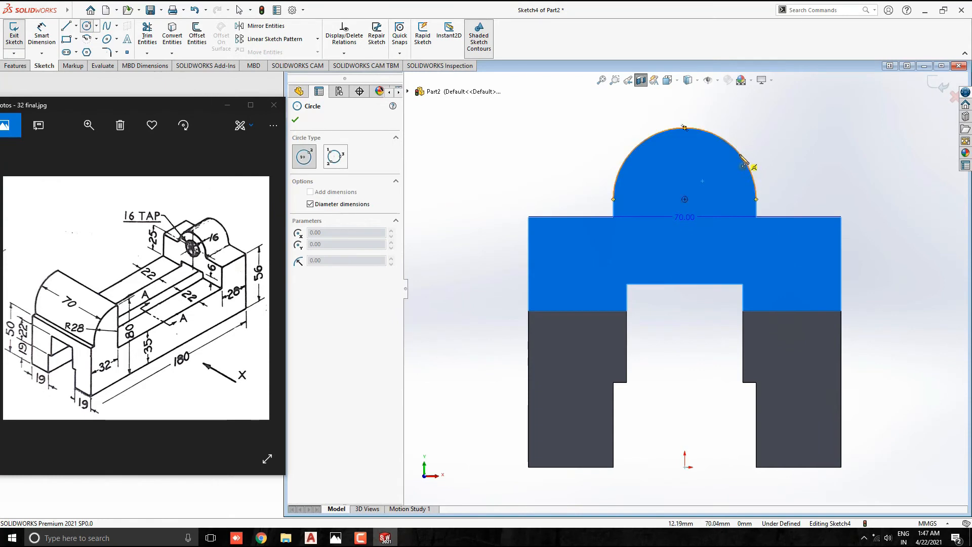
click(684, 200)
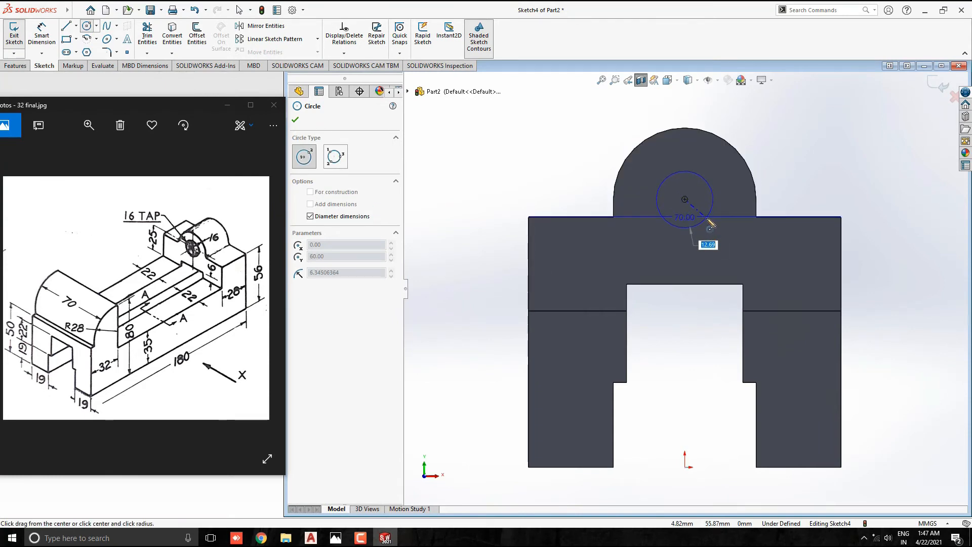
key(Return)
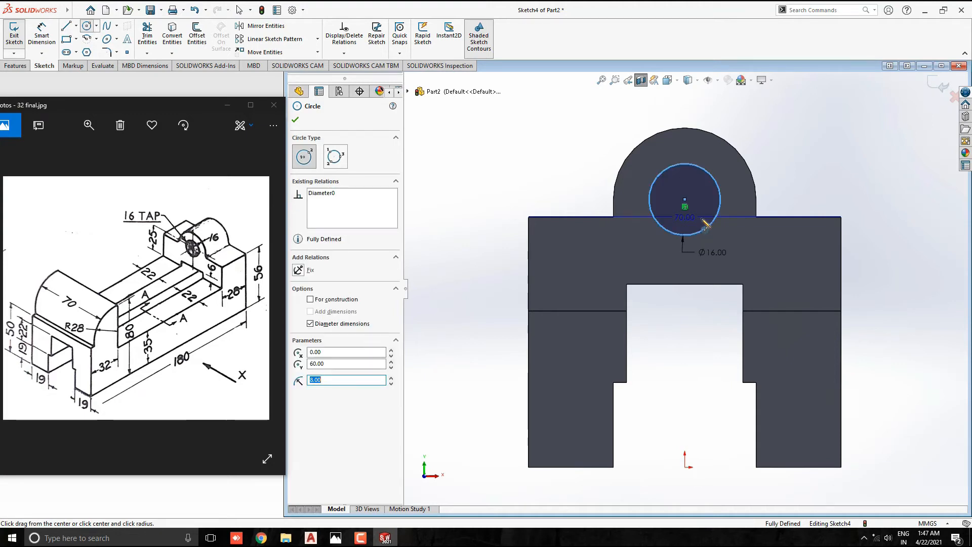
key(Escape)
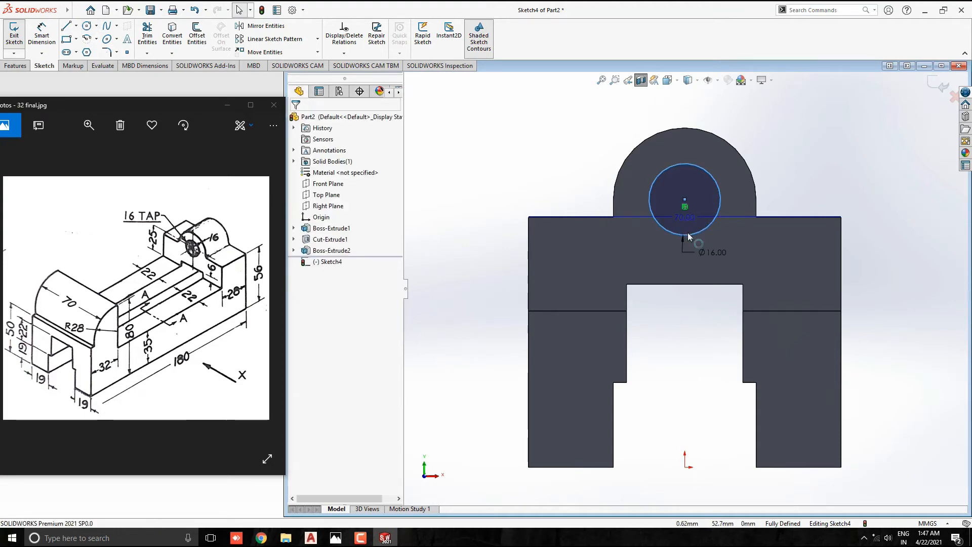
Cut-extrude the 16 mm circle with the Through All end condition
click(15, 65)
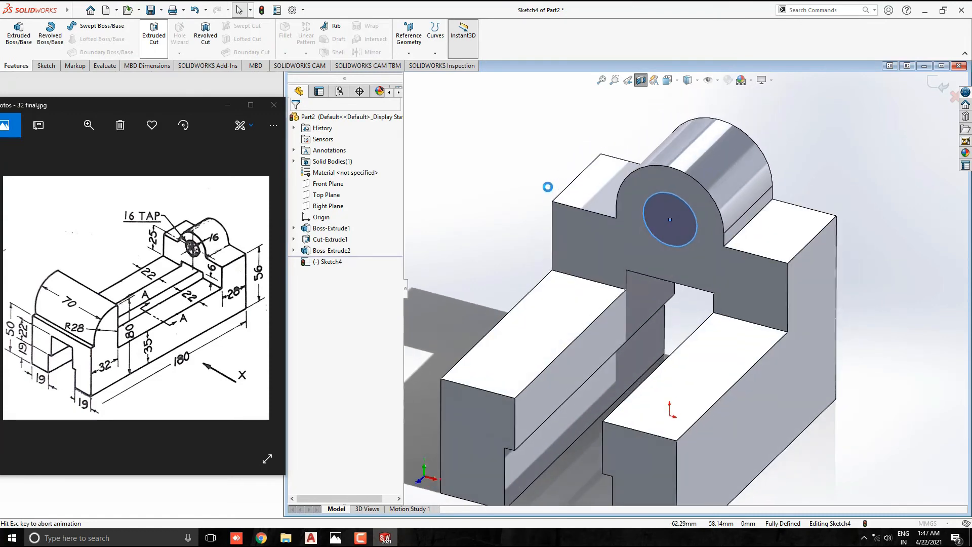
click(340, 181)
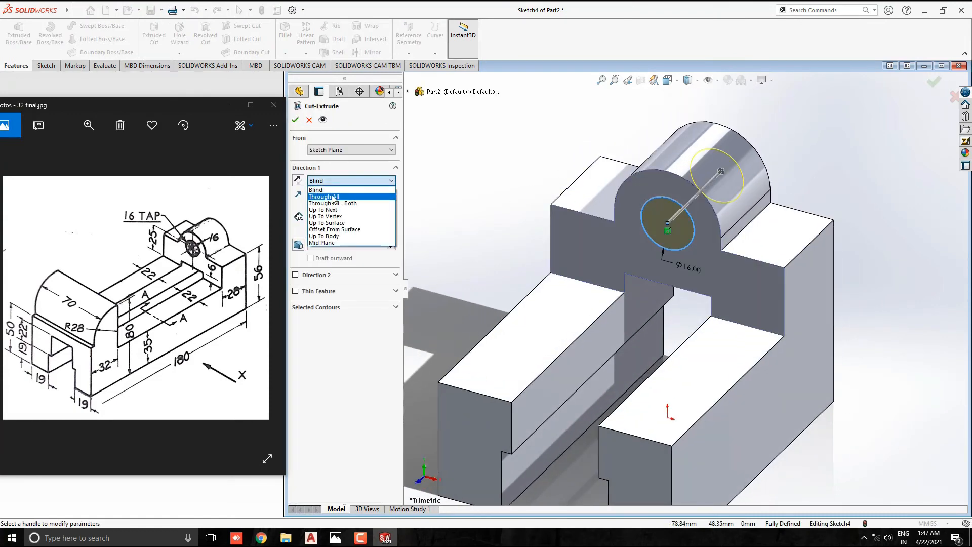
click(348, 197)
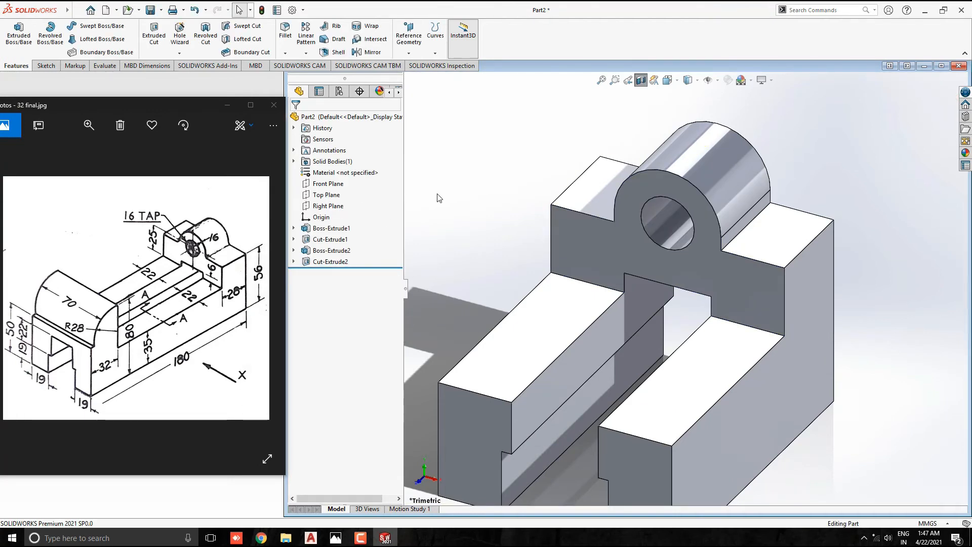
Start a Thread feature on the front circular edge of the boss hole with a blind depth of 28 mm
click(180, 52)
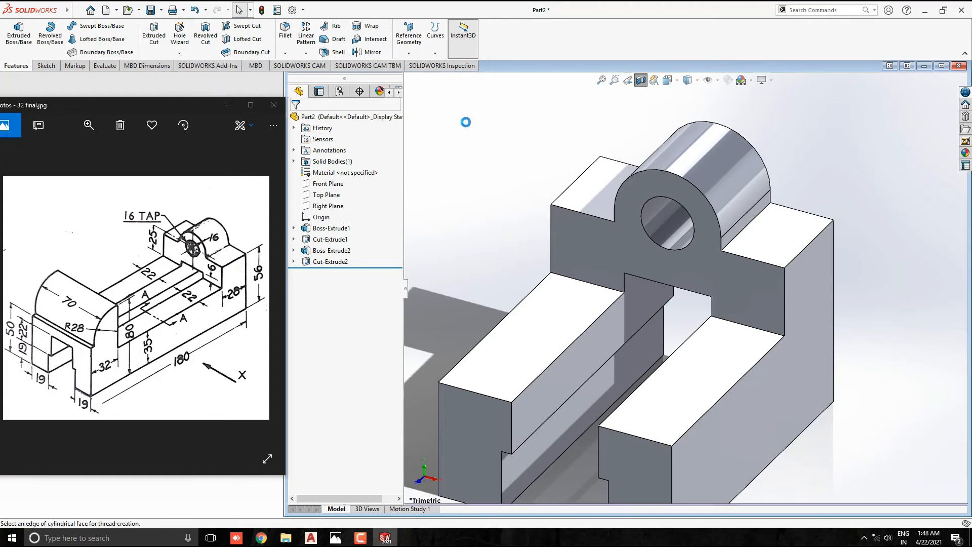
click(548, 281)
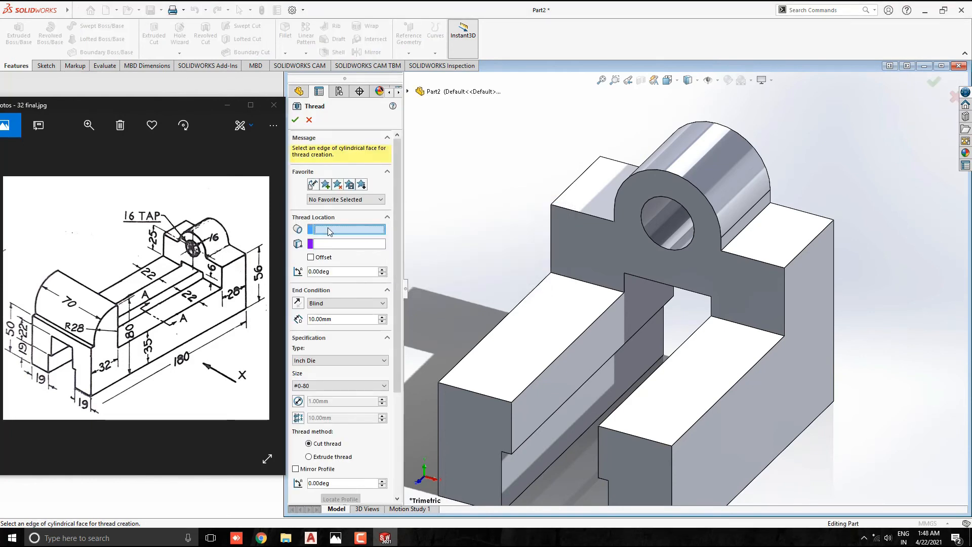
click(646, 234)
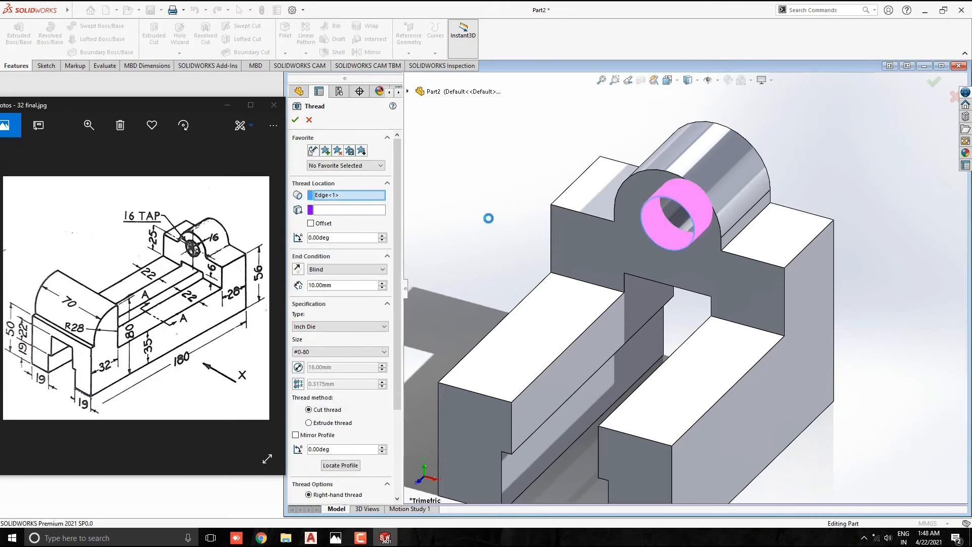
double_click(343, 283)
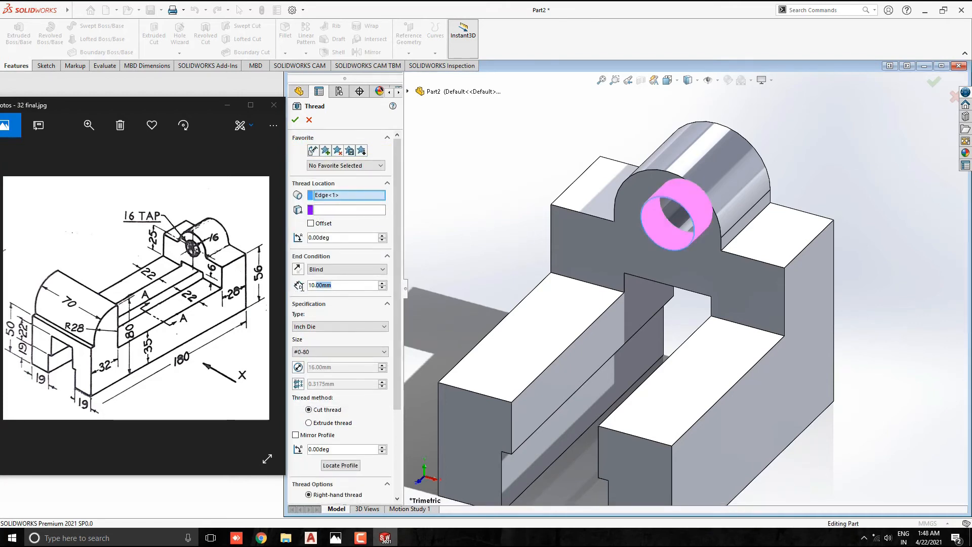
text(28)
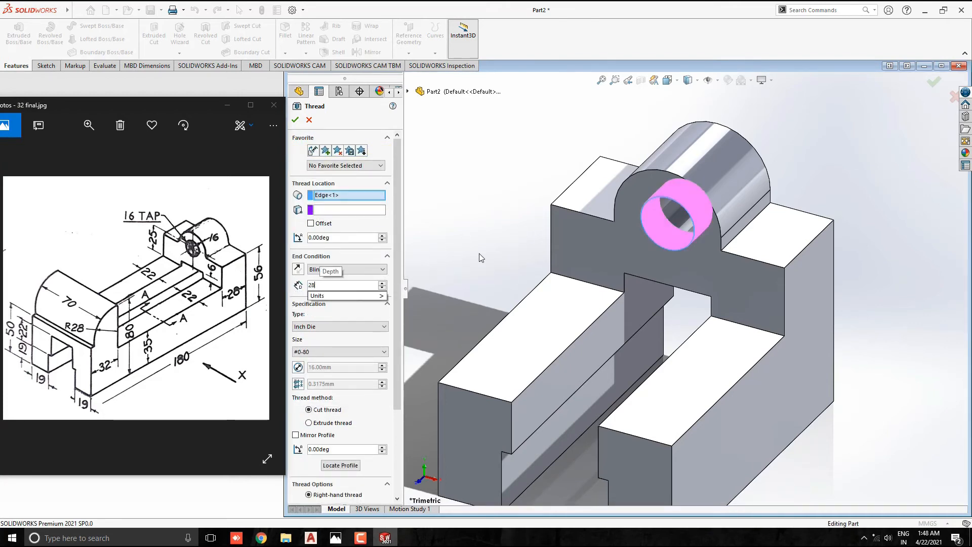
key(Return)
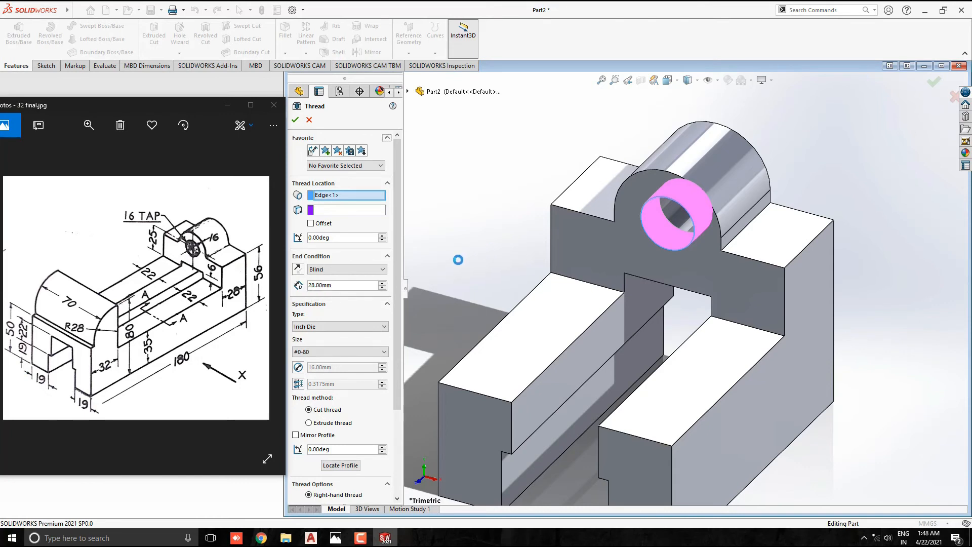
Define the boss hole's thread as a Metric Tap of size M16x1.5 and complete the Thread feature
click(311, 328)
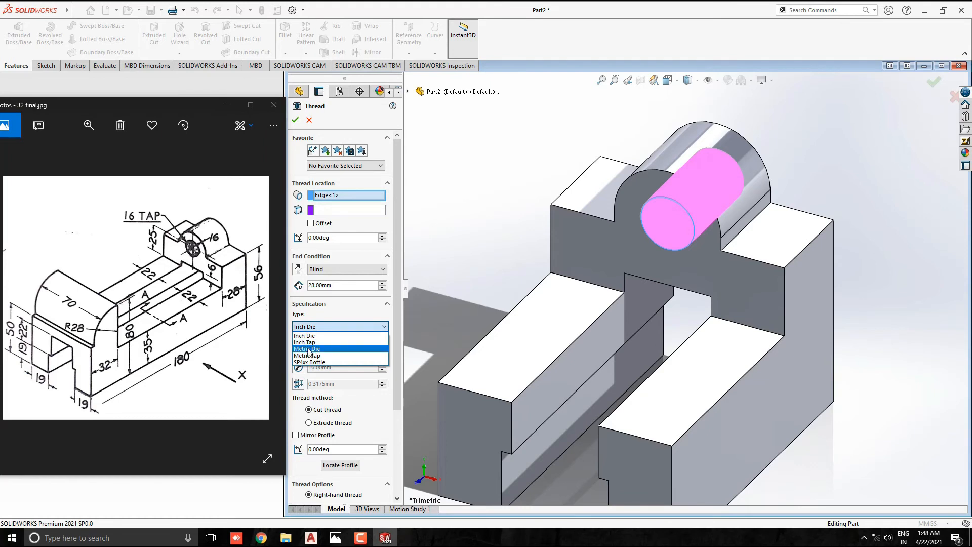
click(319, 355)
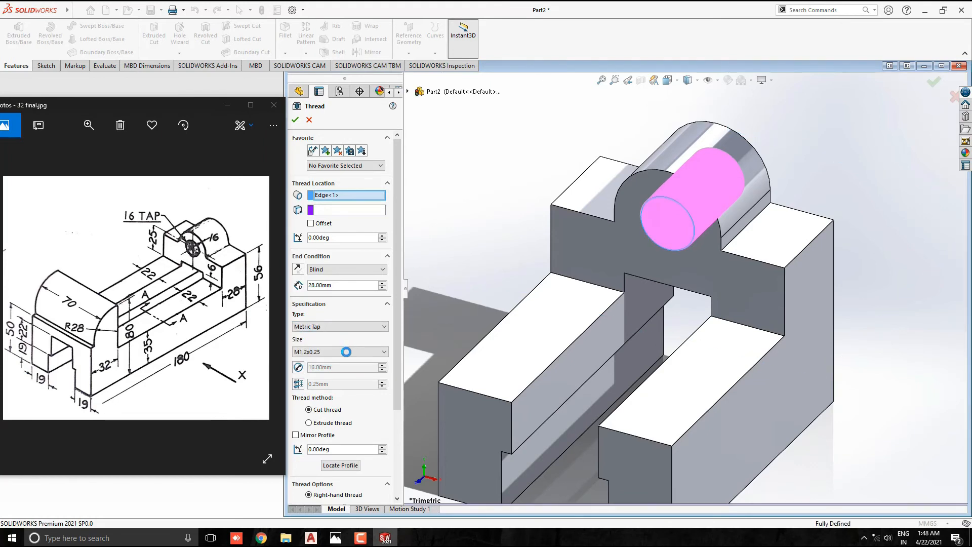
click(341, 353)
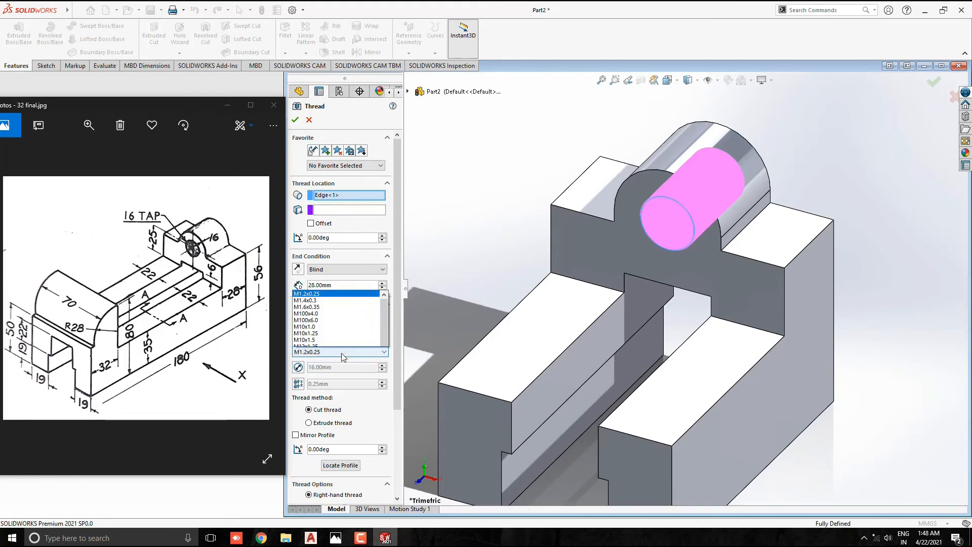
scroll(337, 284, down, 2)
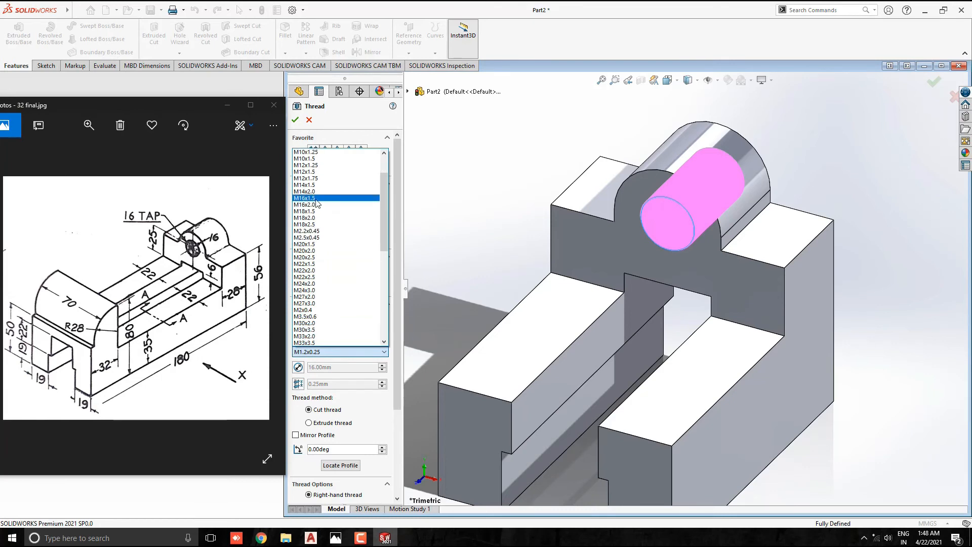
click(315, 198)
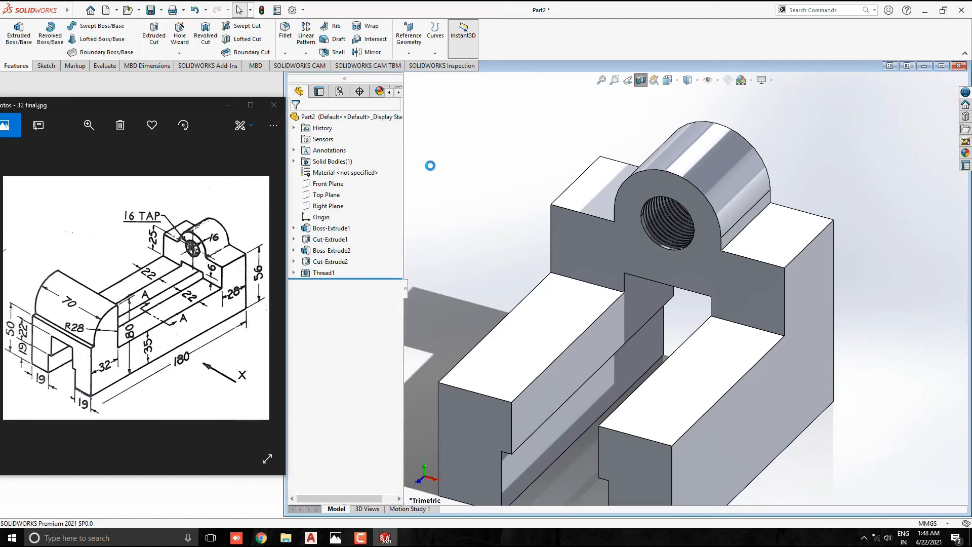
Turn off the section view and examine the threaded boss hole and the rest of the bracket
scroll(668, 265, down, 3)
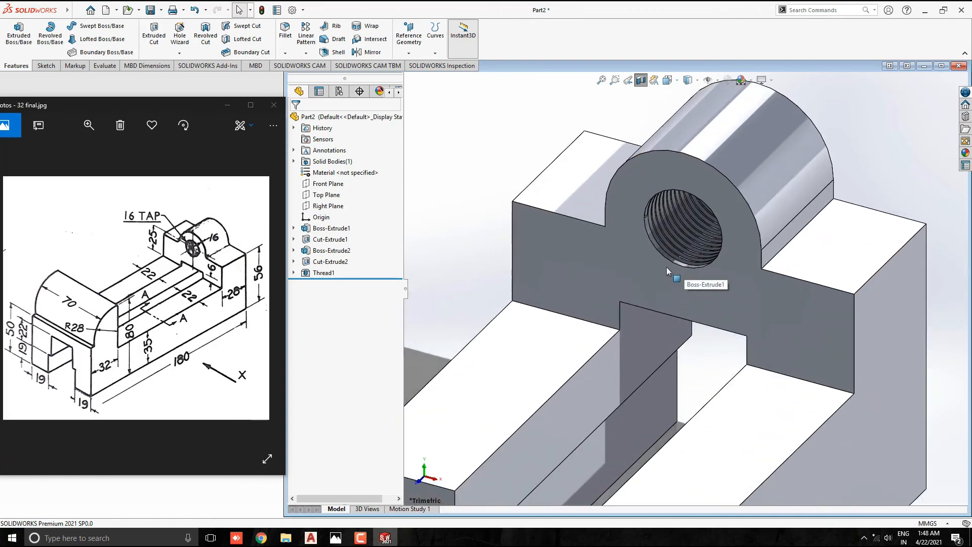
scroll(703, 205, down, 3)
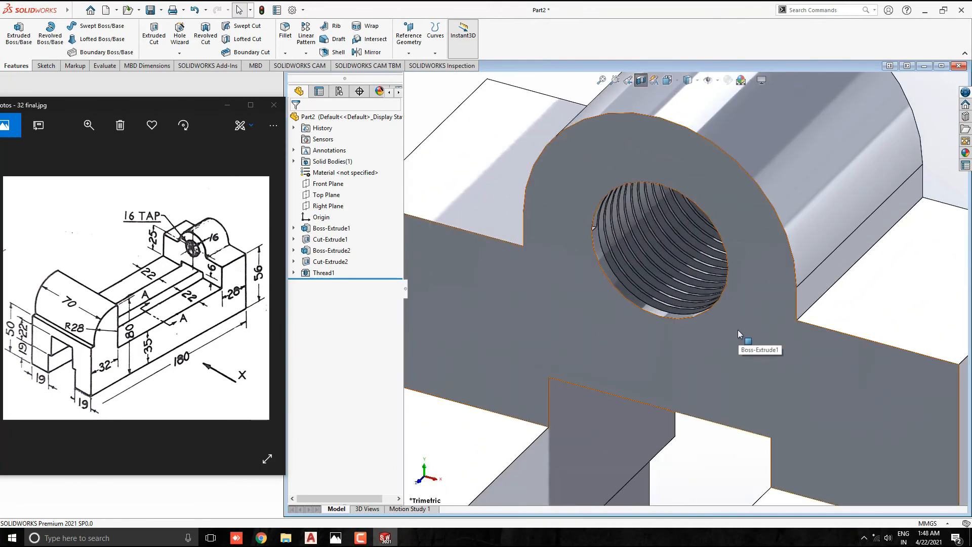
scroll(737, 329, up, 5)
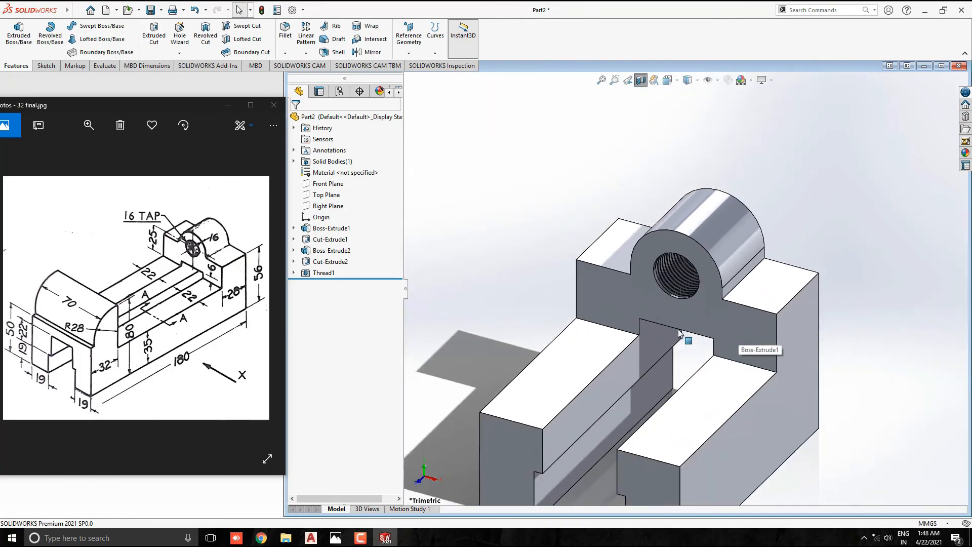
click(640, 81)
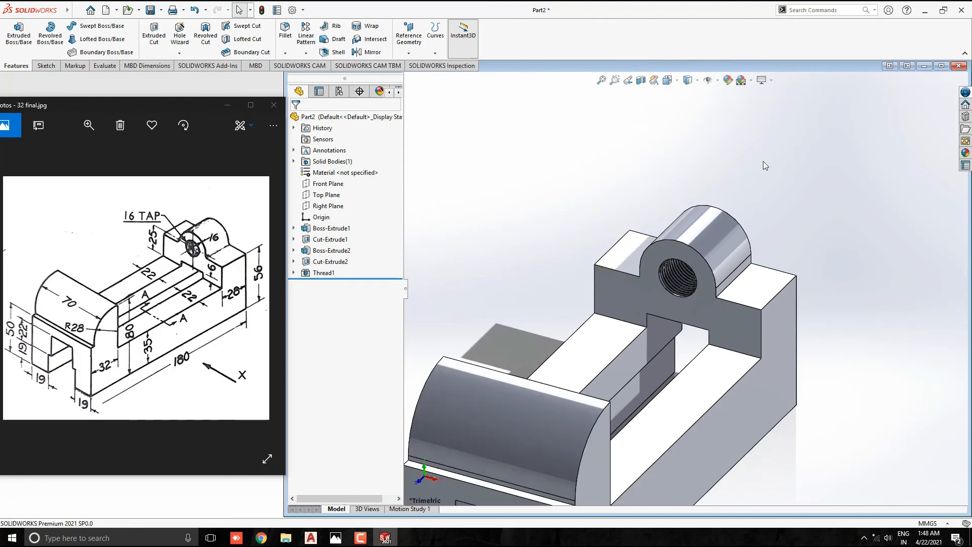
scroll(765, 182, up, 2)
scroll(666, 360, down, 3)
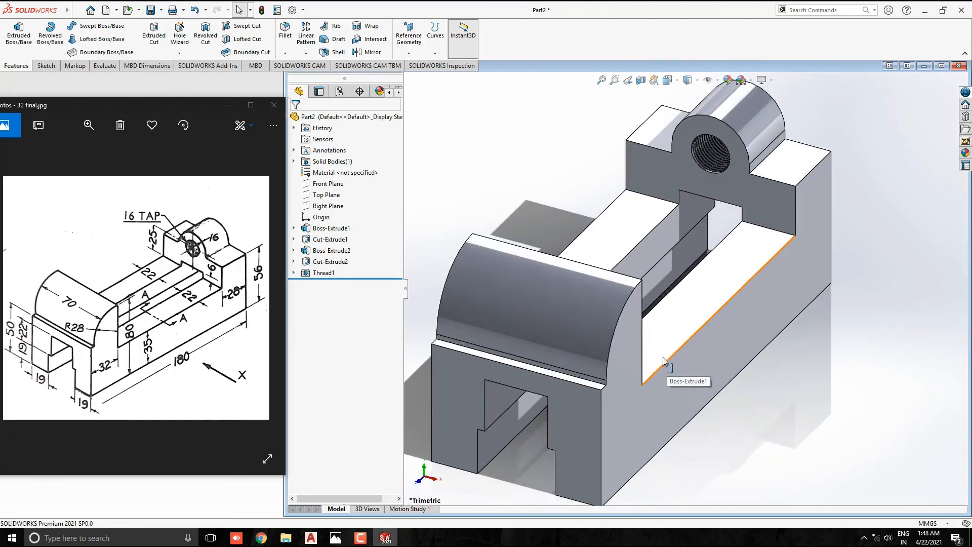
middle_drag(665, 346, 734, 239)
scroll(709, 261, down, 5)
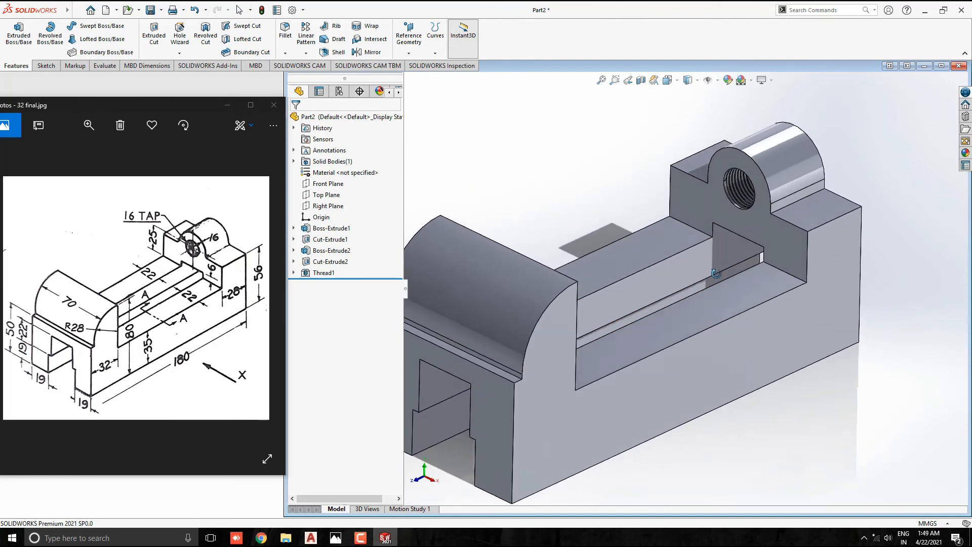
scroll(713, 268, up, 4)
scroll(749, 238, down, 5)
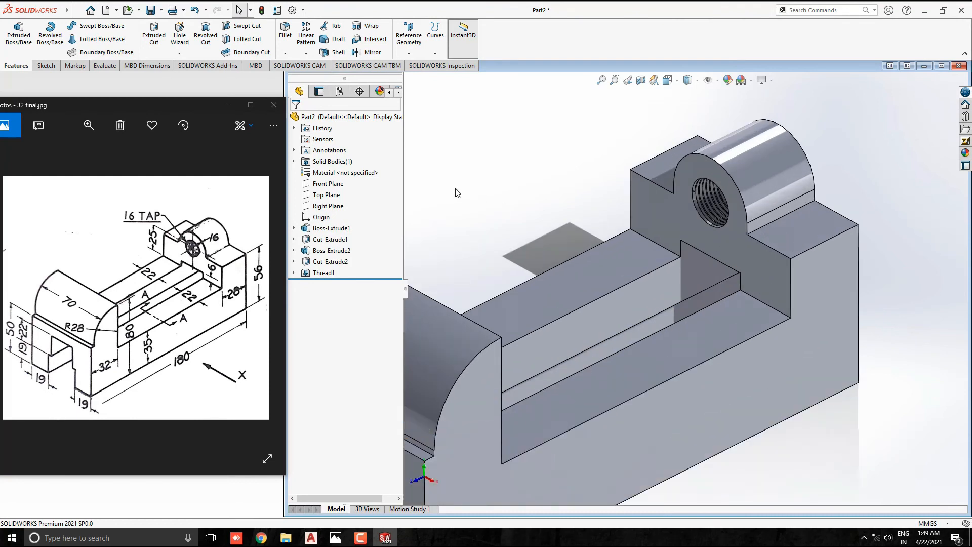
Fillet the two edges where the rounded boss meets the rear block's upper faces with a 2 mm radius
click(284, 32)
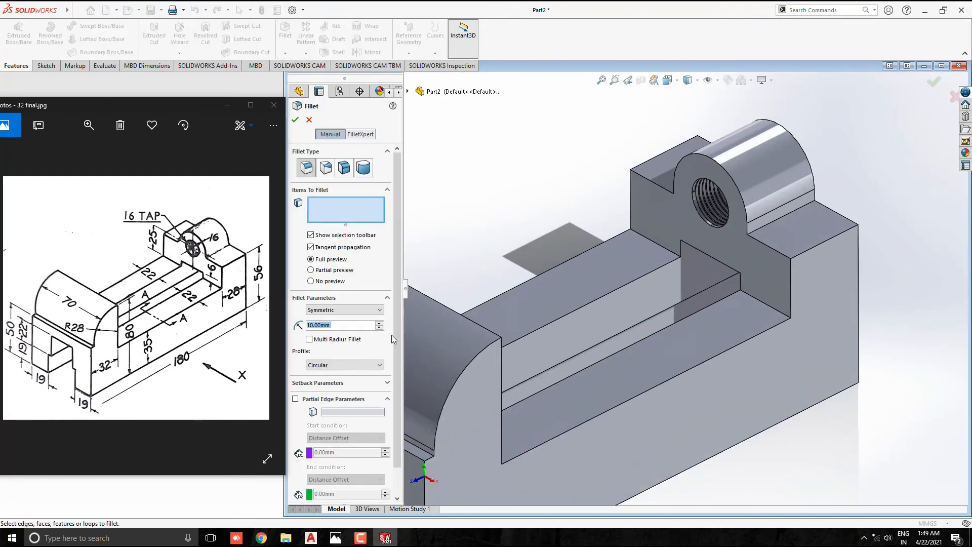
click(338, 328)
text(2)
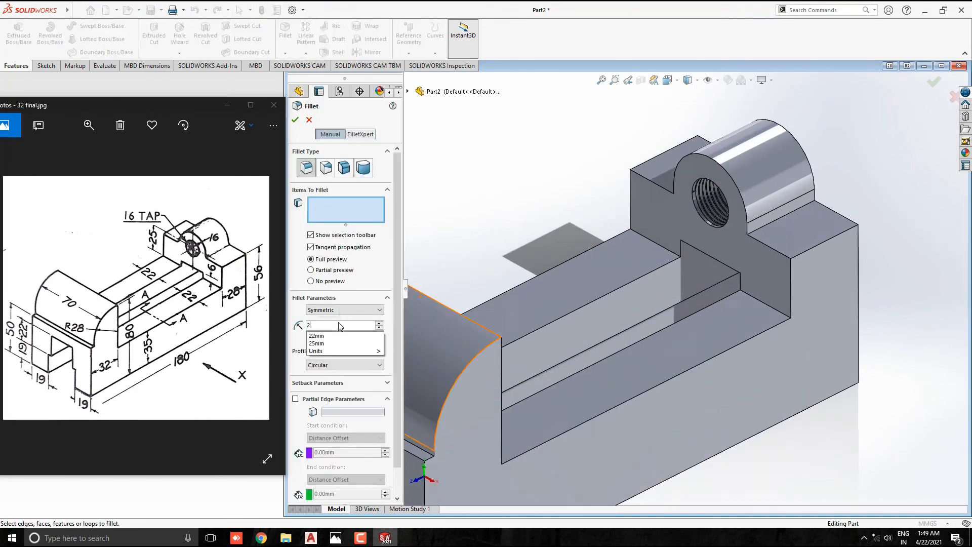
key(Return)
scroll(764, 229, down, 3)
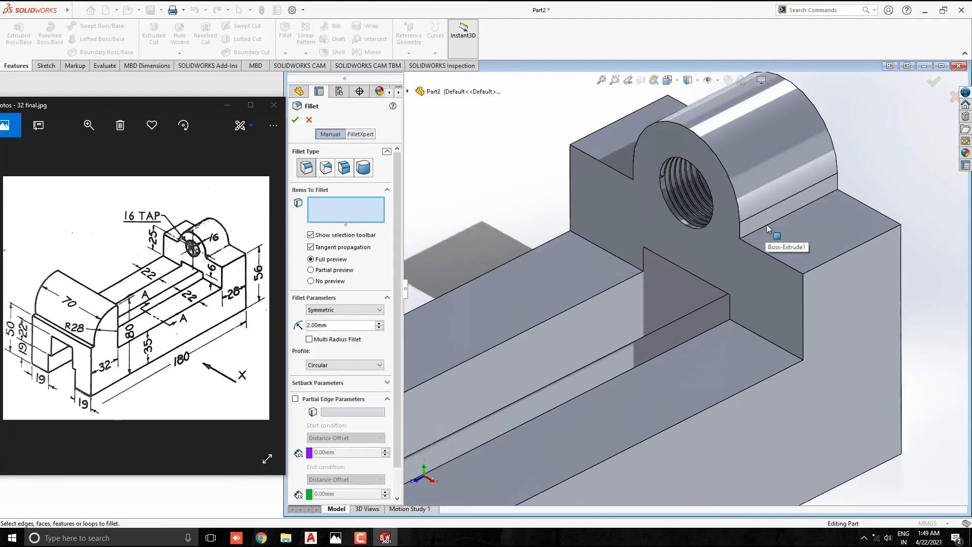
click(766, 224)
middle_drag(714, 258, 737, 281)
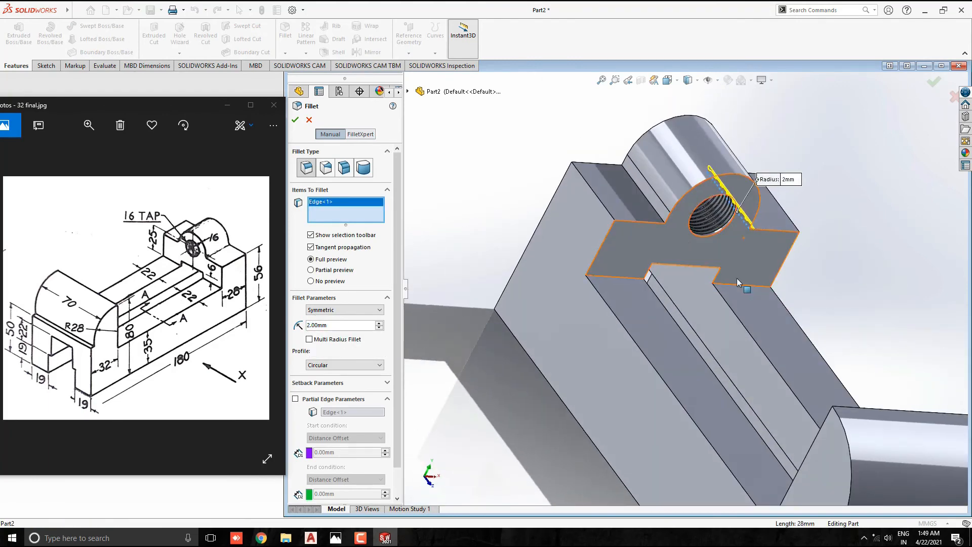
click(657, 217)
scroll(708, 282, up, 5)
middle_drag(752, 311, 723, 304)
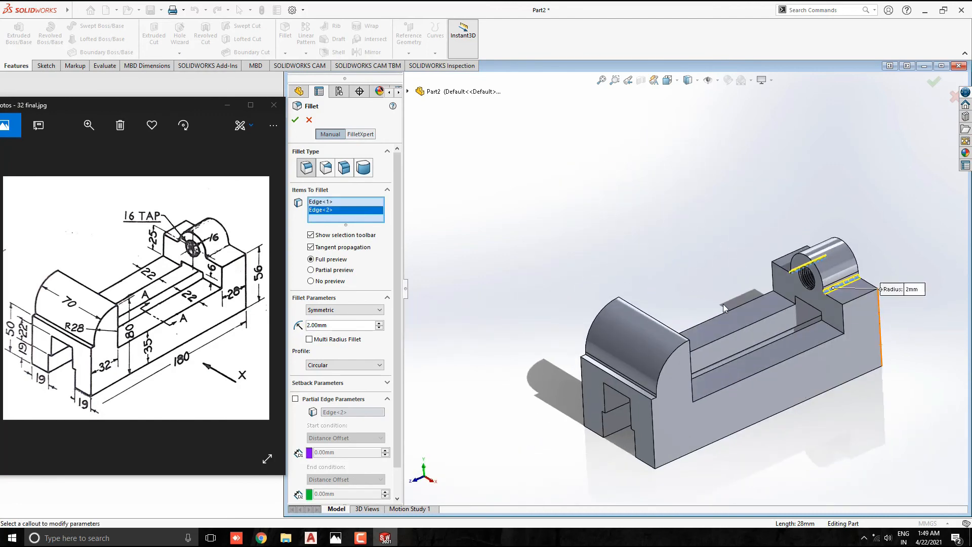
click(294, 119)
Minimize the reference drawing and maximize the part window to show the whole bracket
click(227, 105)
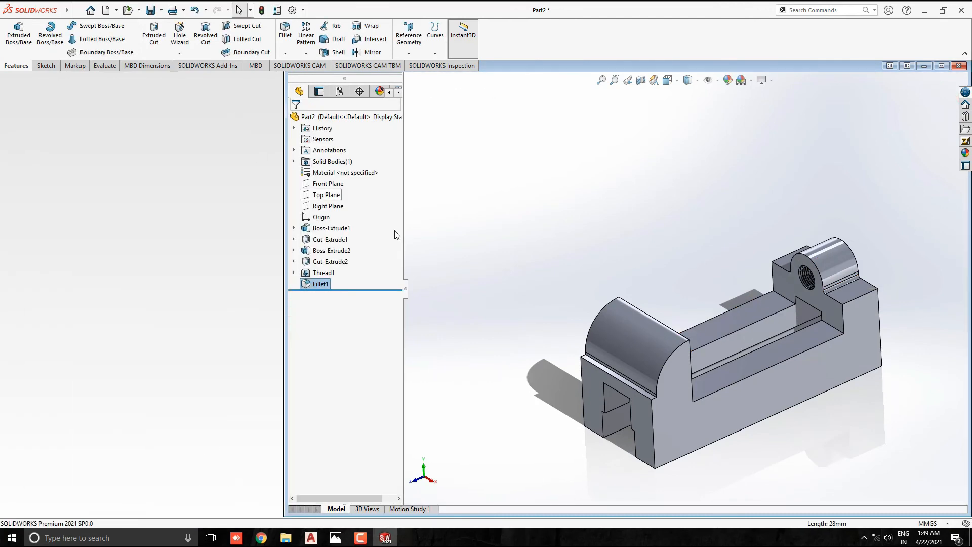
click(939, 65)
scroll(602, 359, up, 2)
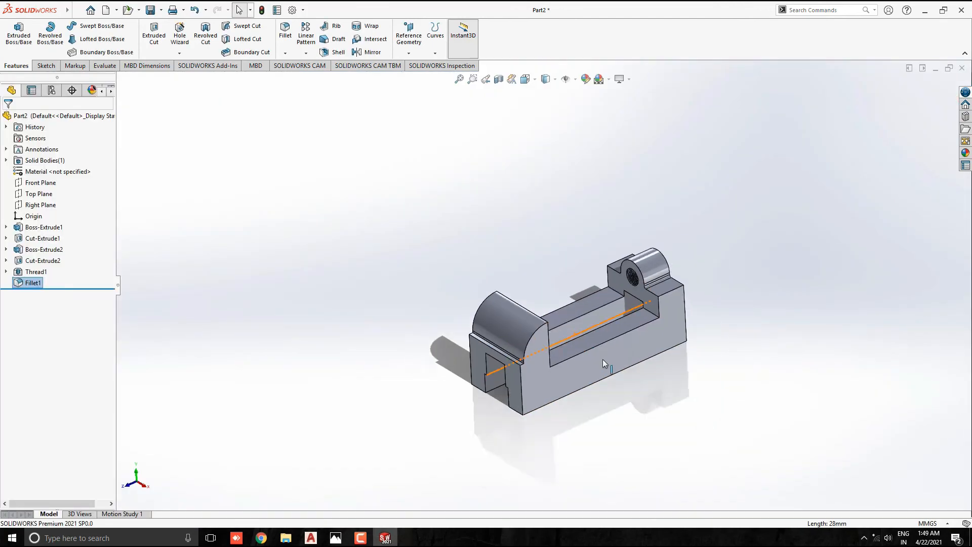
scroll(583, 333, down, 2)
scroll(586, 329, up, 2)
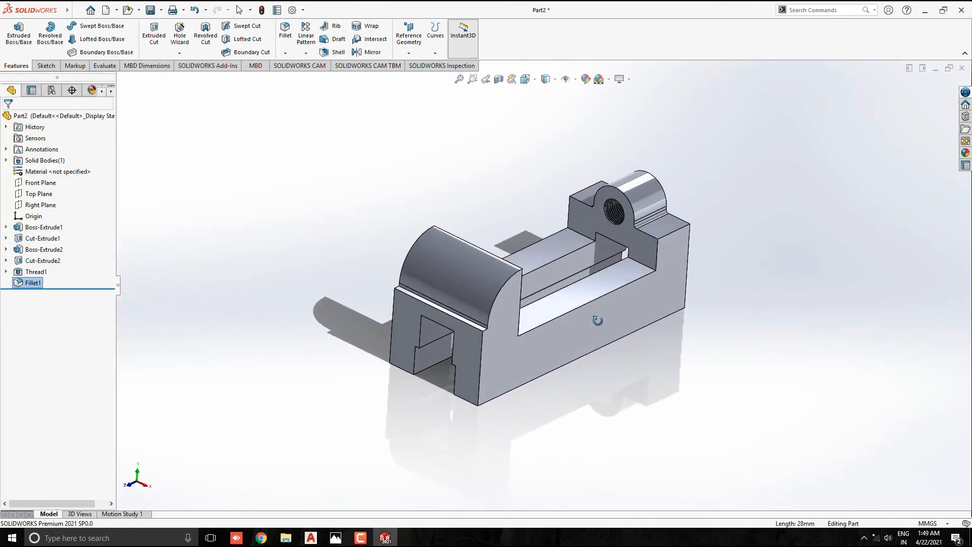
scroll(584, 177, down, 3)
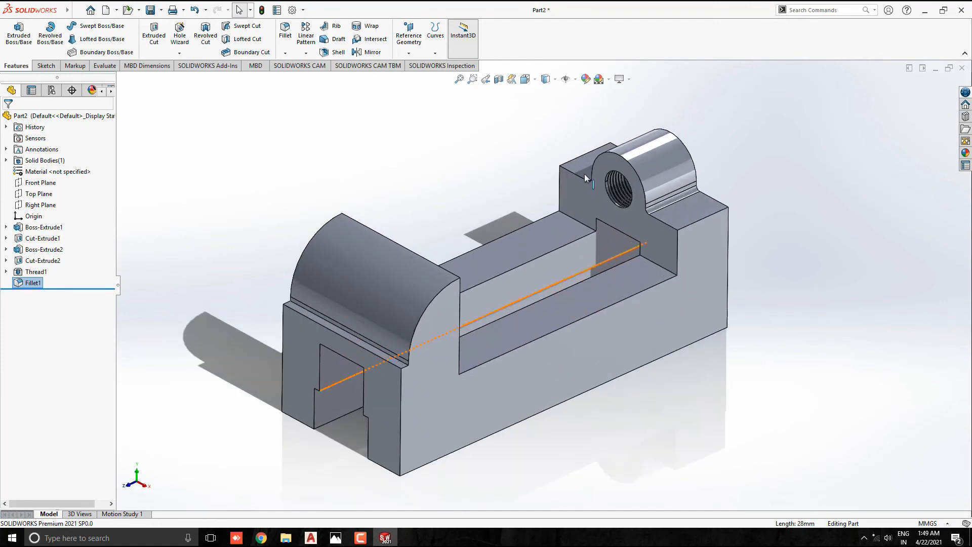
Apply a plain white background scene to the part view
click(609, 80)
click(633, 100)
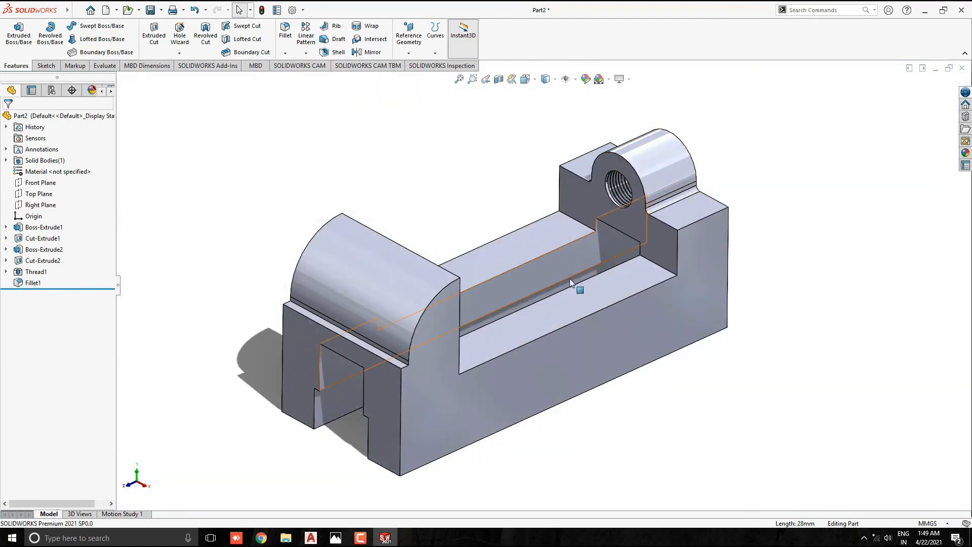
scroll(557, 269, up, 2)
middle_drag(548, 263, 563, 260)
scroll(562, 260, down, 2)
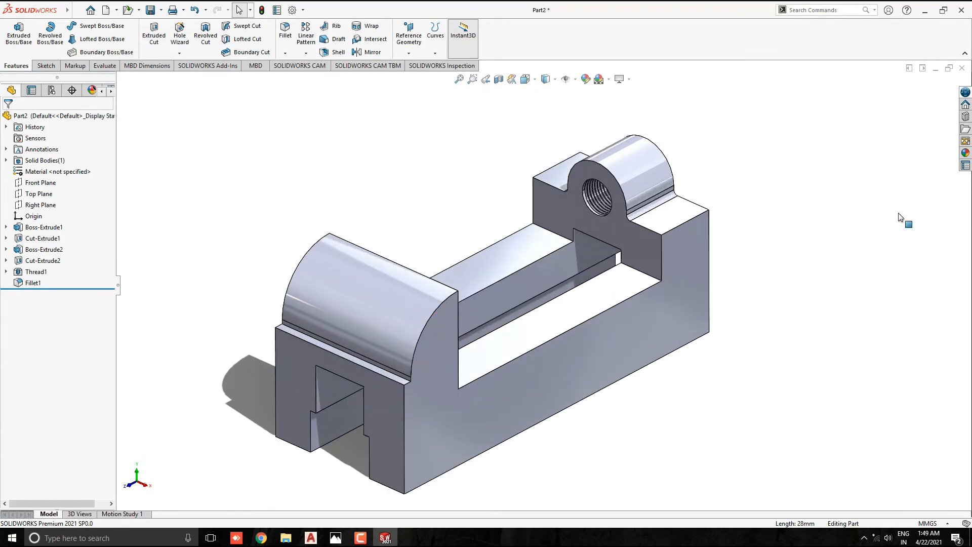
Apply the brushed steel appearance from the Metal > Steel library to the entire part
click(965, 152)
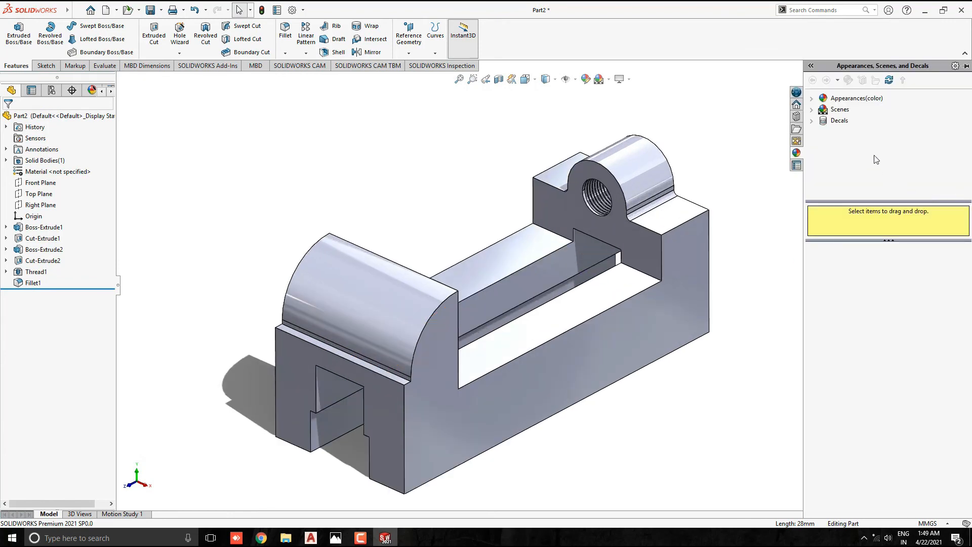
click(811, 110)
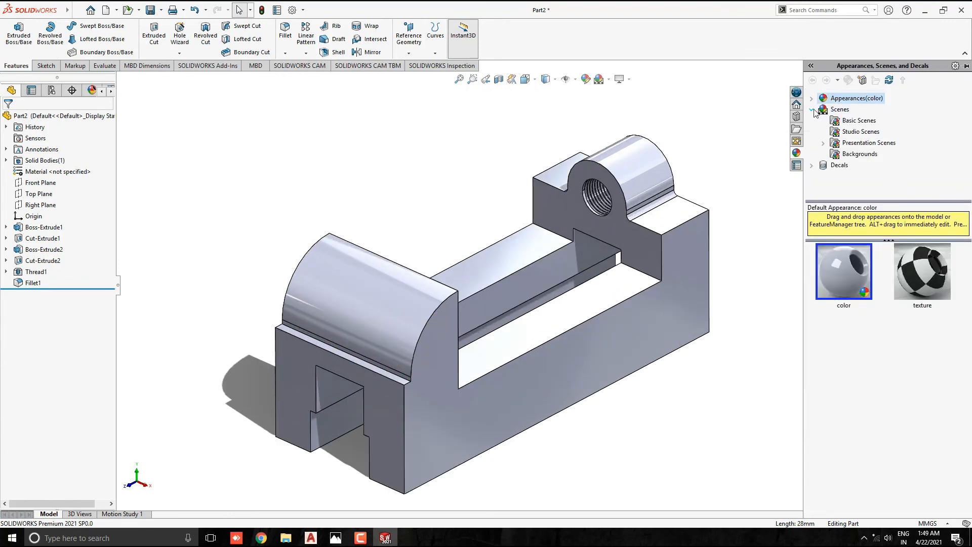
click(811, 98)
click(824, 120)
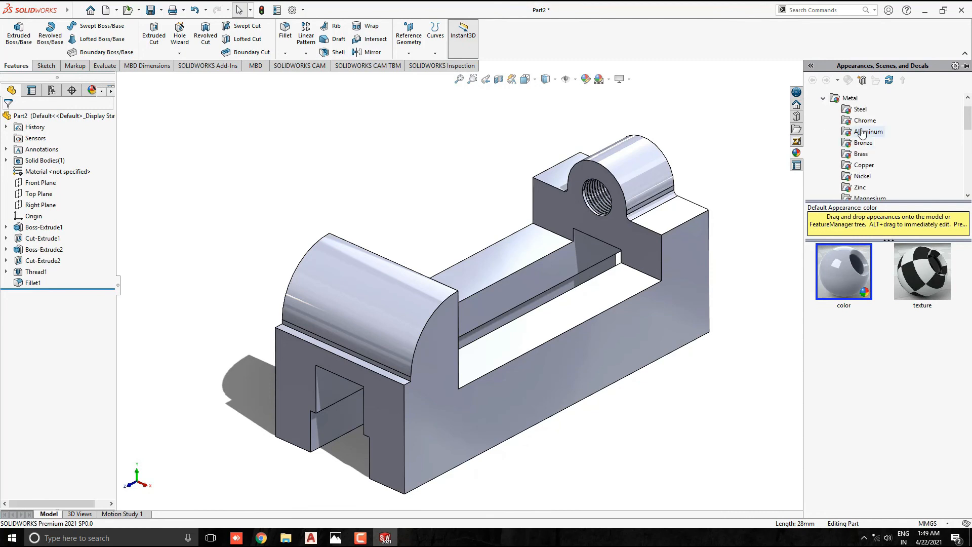
click(860, 110)
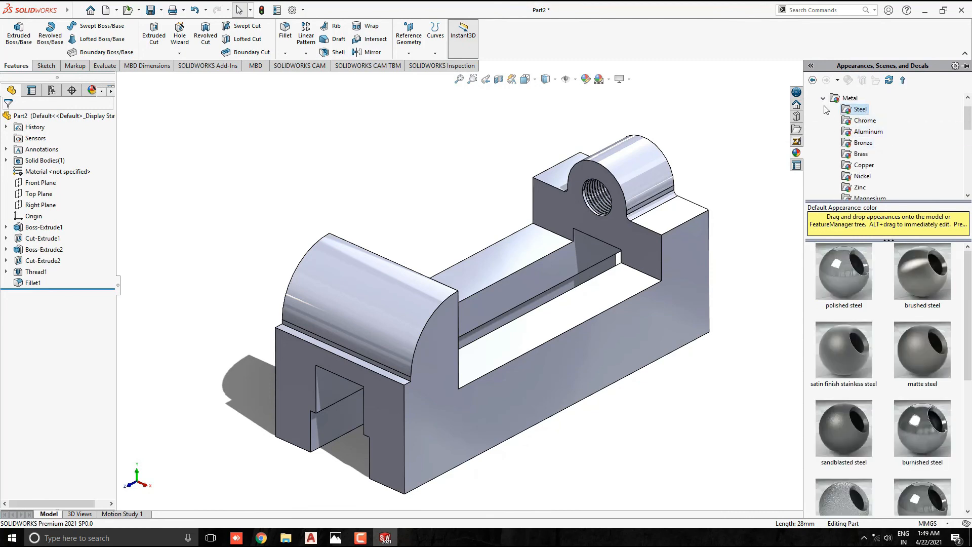
drag(917, 278, 706, 309)
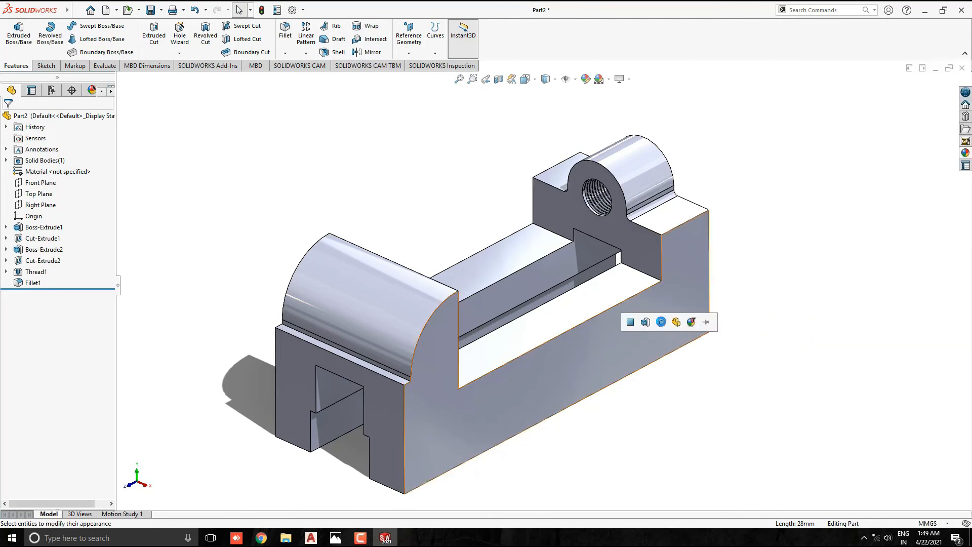
click(674, 321)
Orbit around the finished bracket and set it to the isometric view
middle_drag(570, 325, 572, 222)
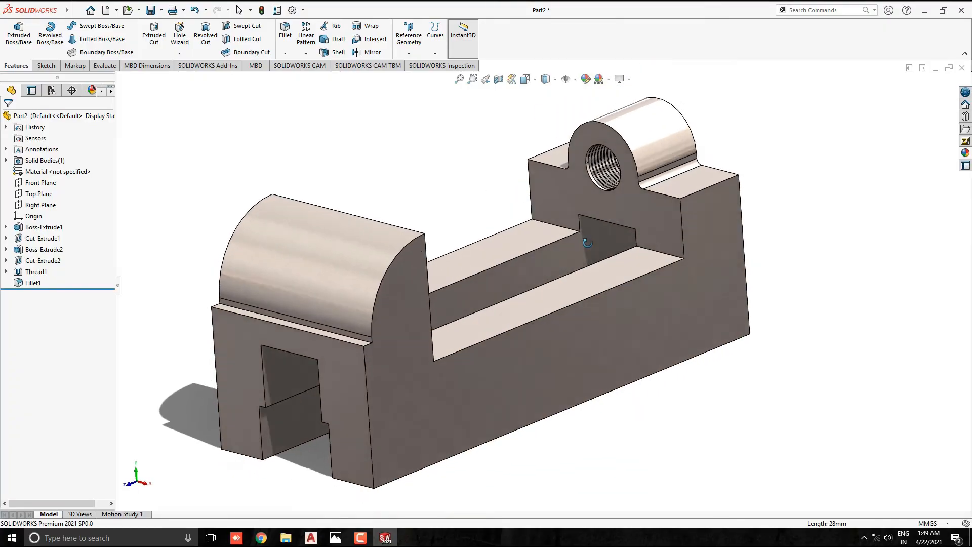
middle_drag(587, 243, 595, 327)
key(space)
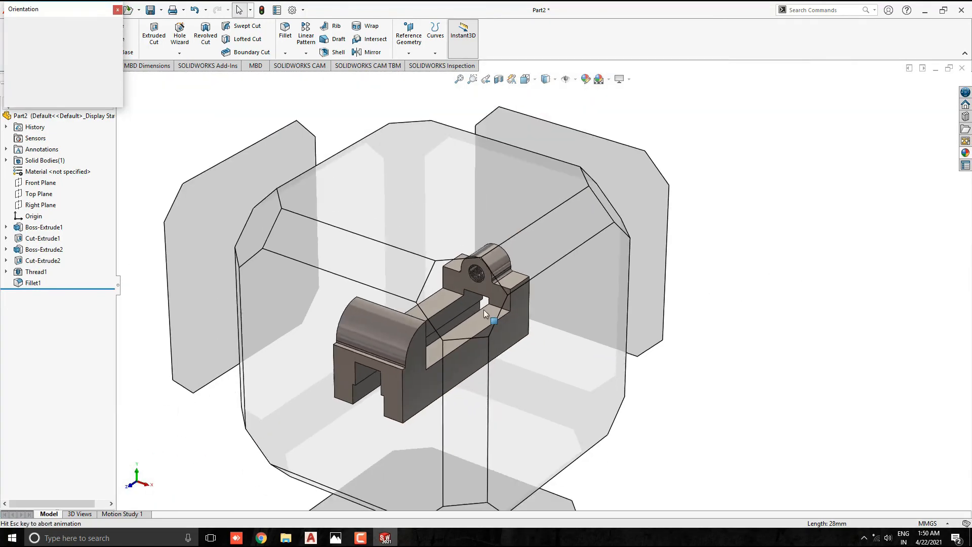
click(439, 326)
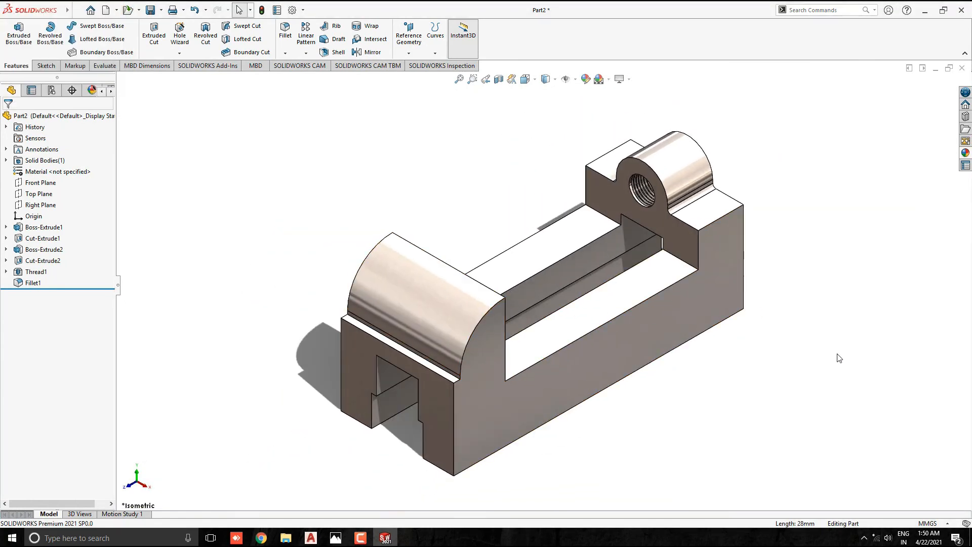